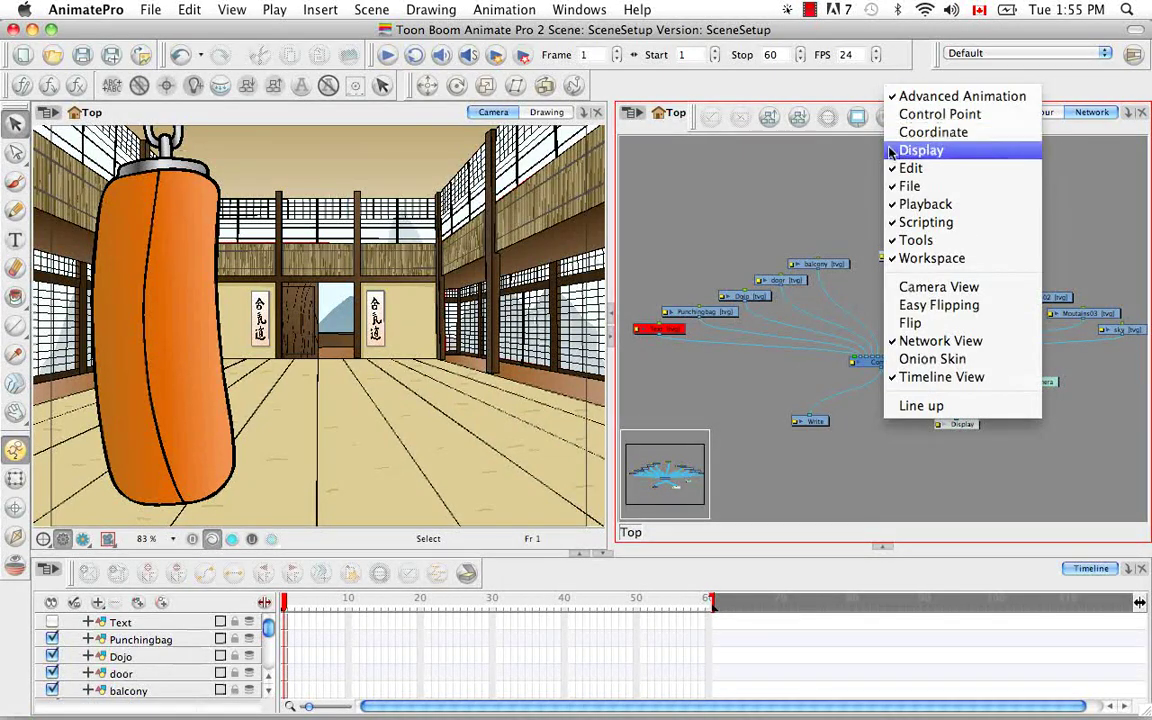
Step: Enable the Display toolbar and confirm it is ticked under Windows > Toolbars
click(891, 152)
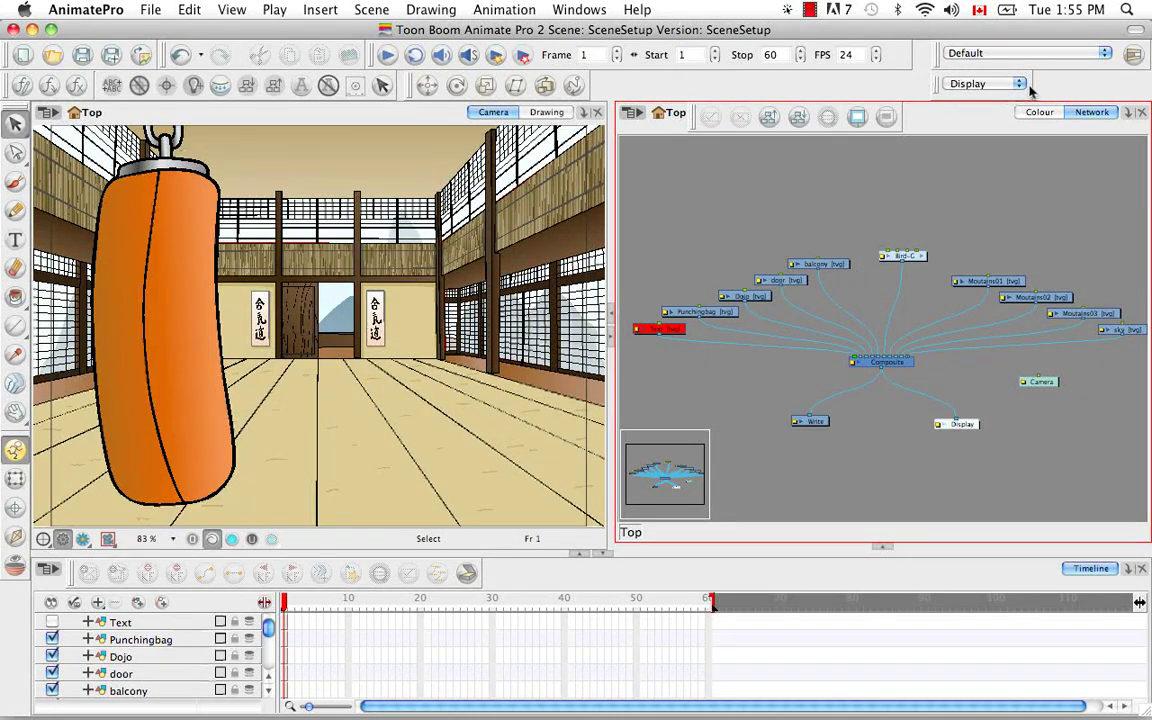
click(580, 10)
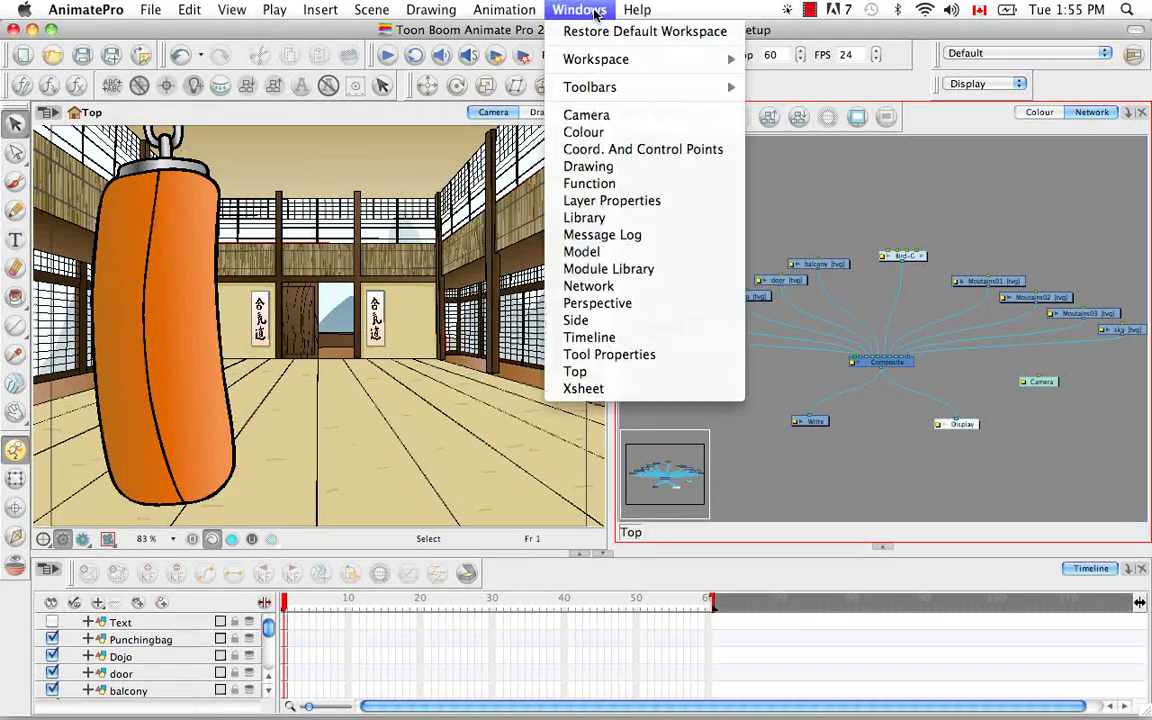
mouse_move(620, 87)
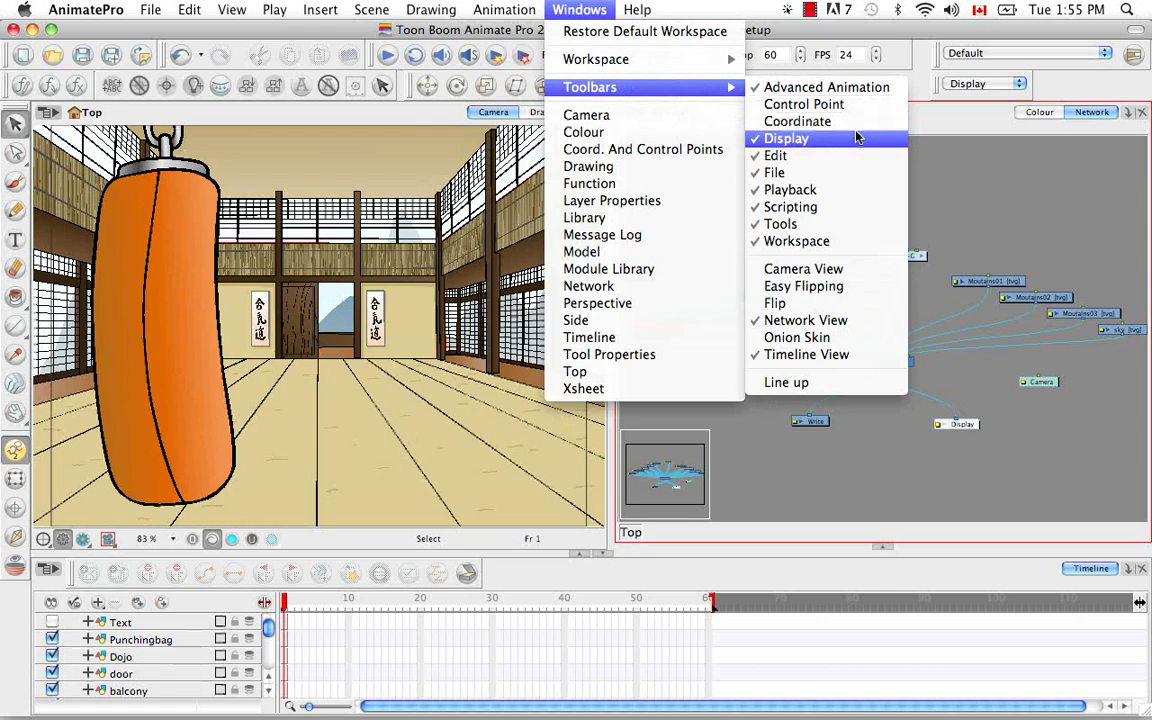
click(968, 125)
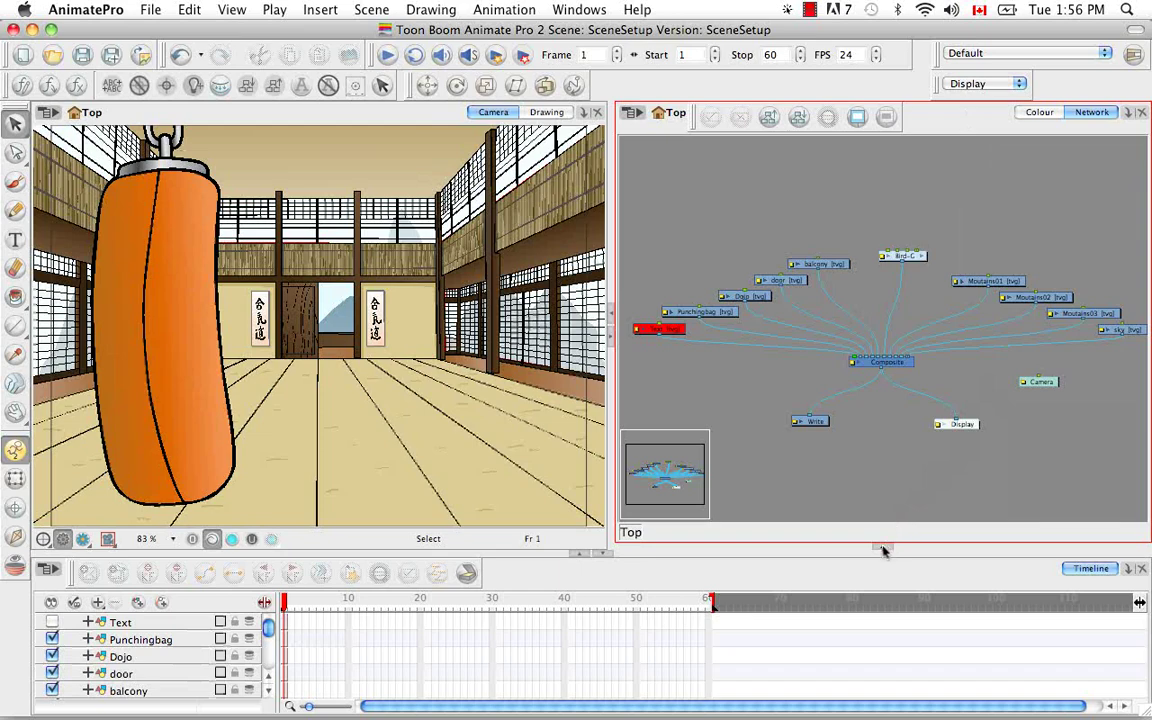
Step: Drag KR_FULLFRONT.tpl from the Animate Pro > KarateRabbit library onto the dojo floor
drag(883, 549, 883, 280)
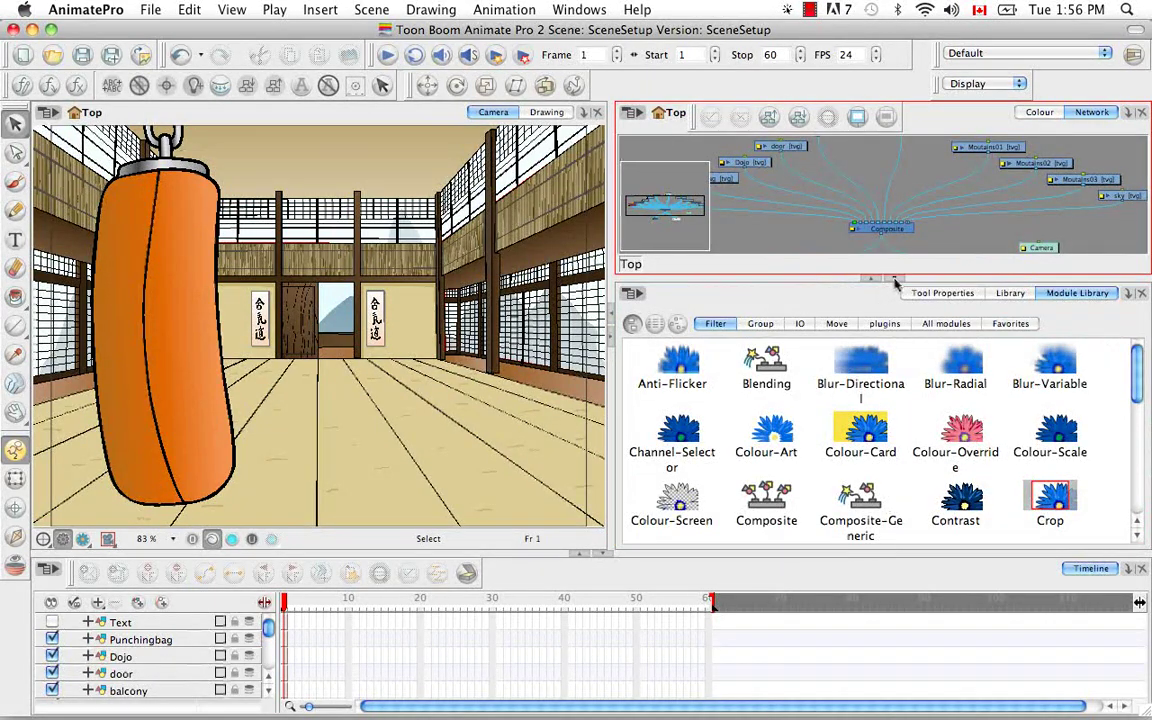
click(1010, 293)
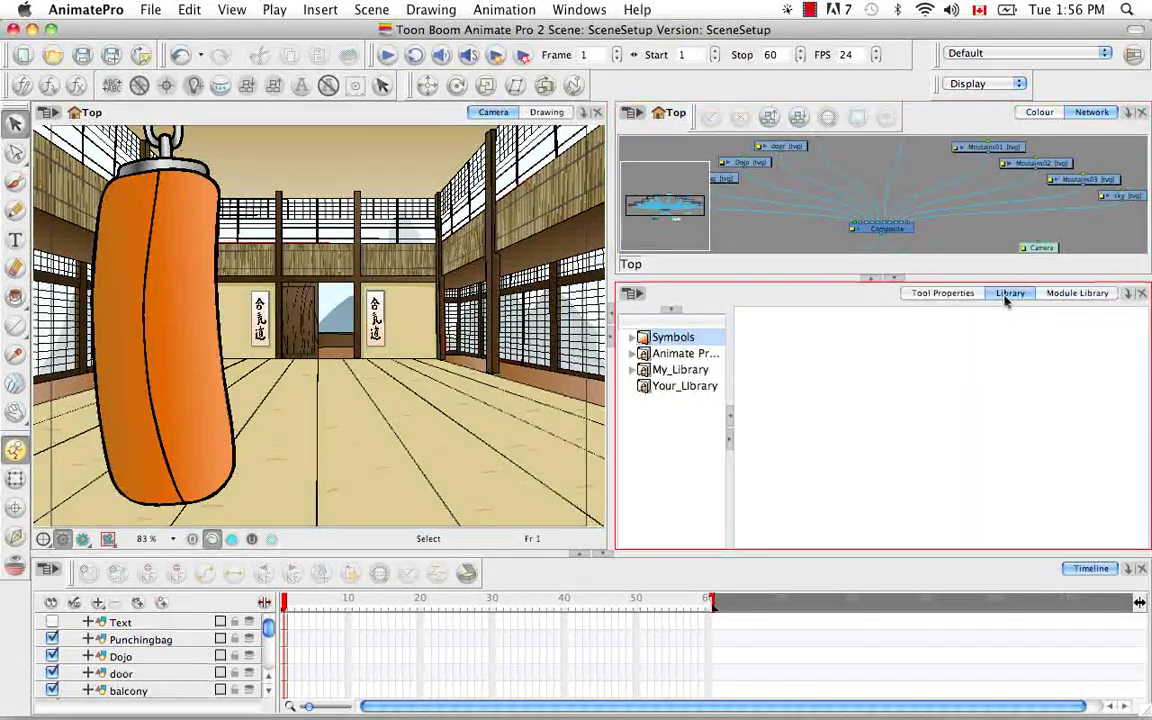
click(676, 353)
click(631, 353)
click(690, 369)
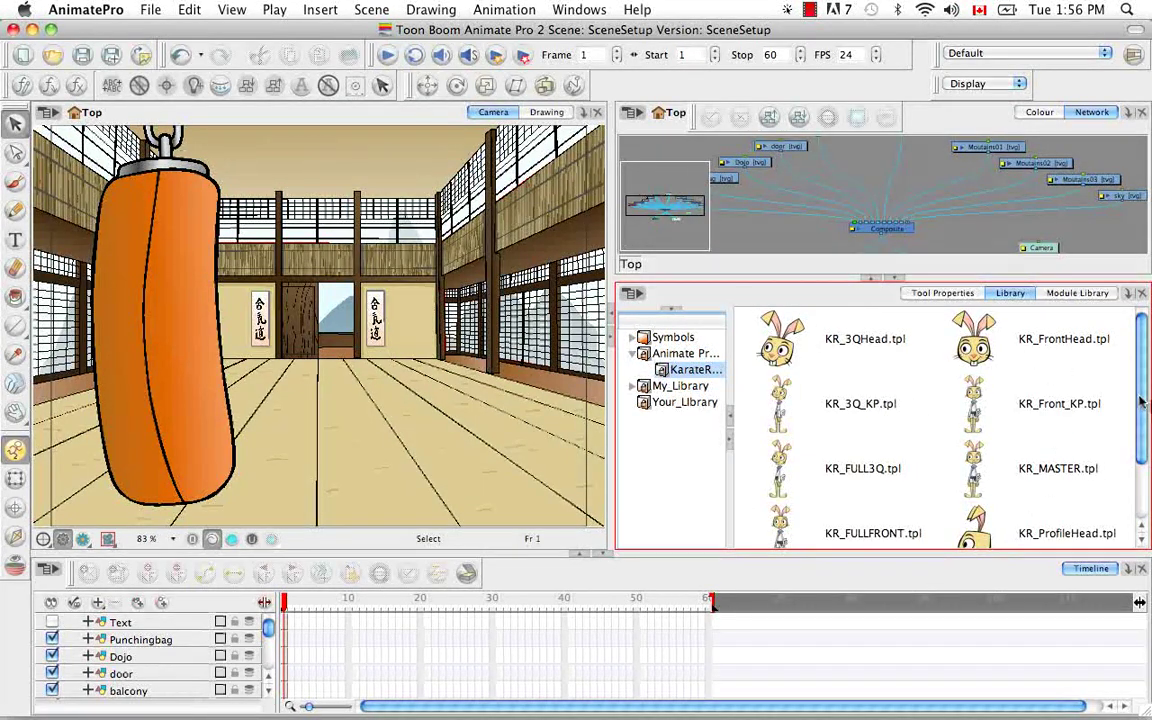
drag(1140, 400, 1140, 455)
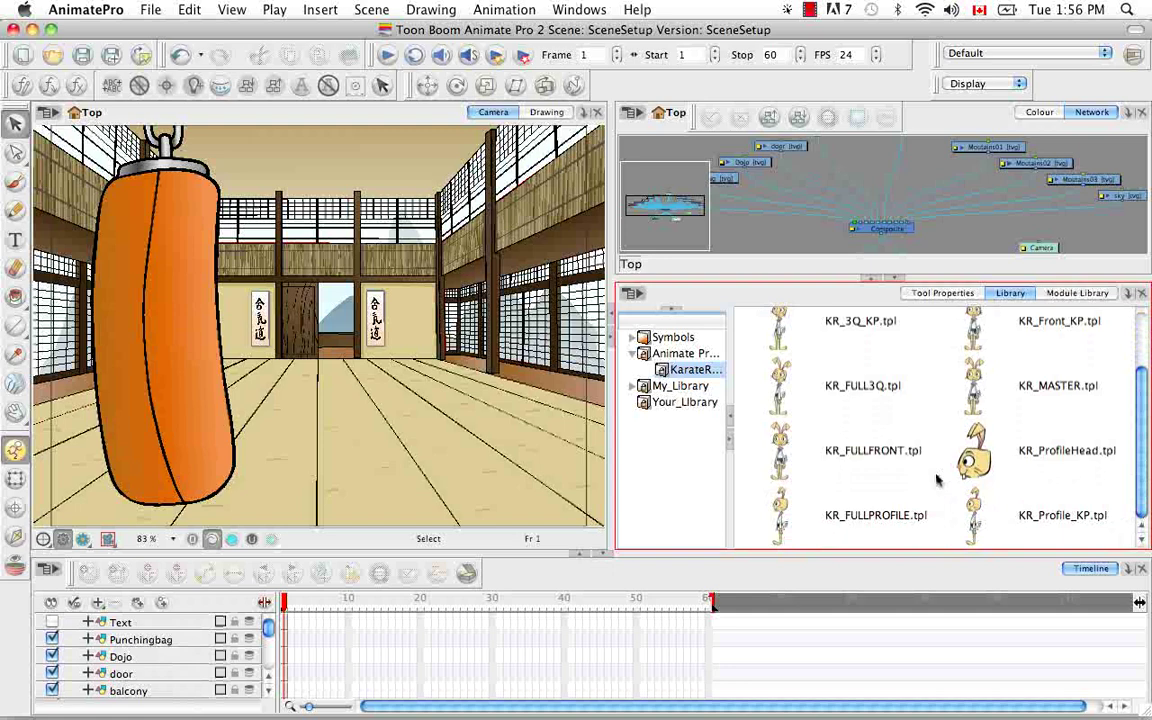
click(880, 462)
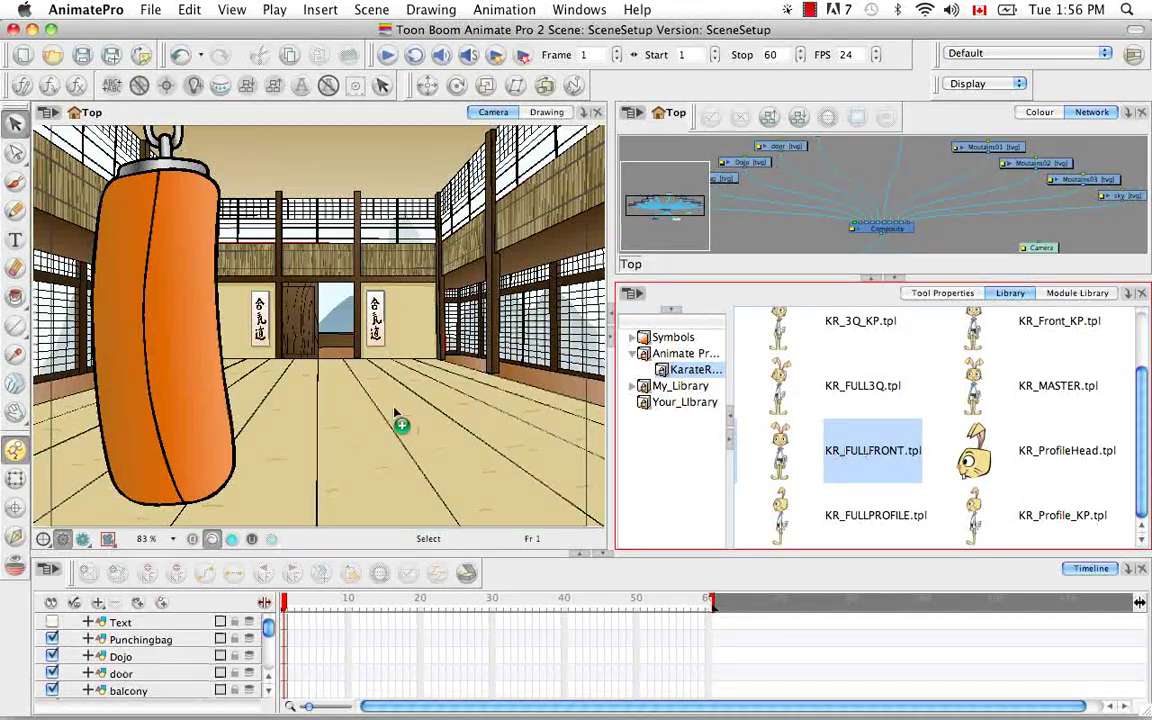
drag(395, 413, 349, 419)
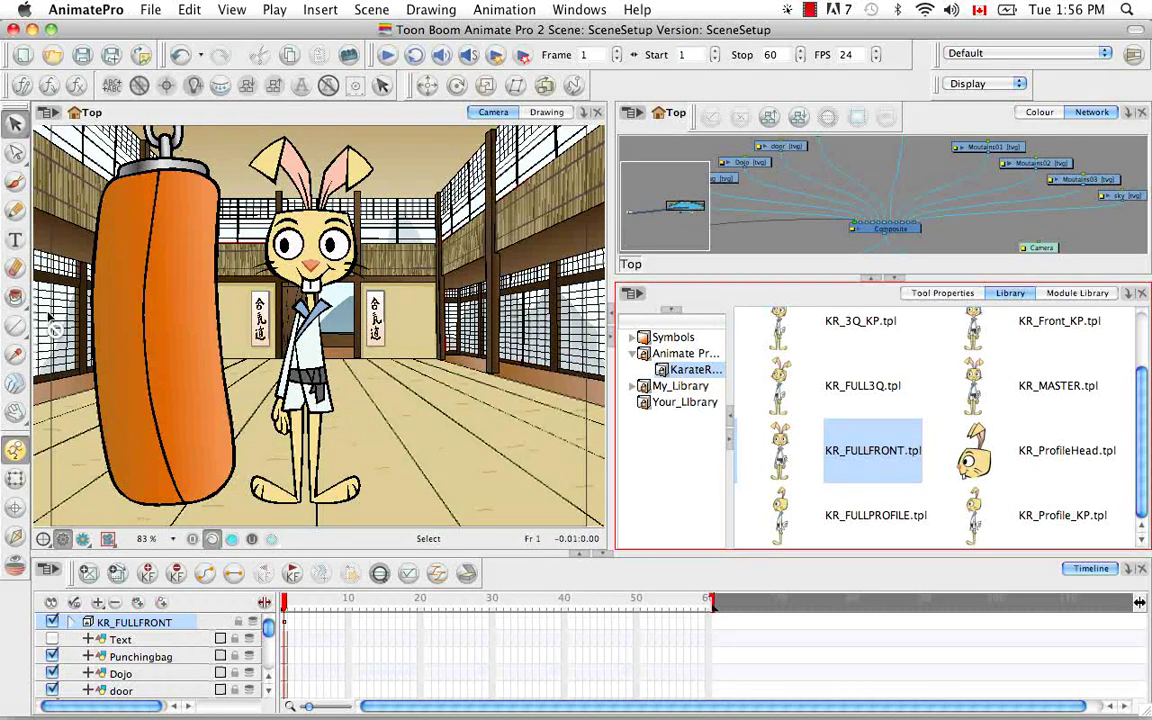
Step: Expand KR_FULLFRONT, select MASTER-PEG, try the Transform tool, then return to the Select tool
click(68, 566)
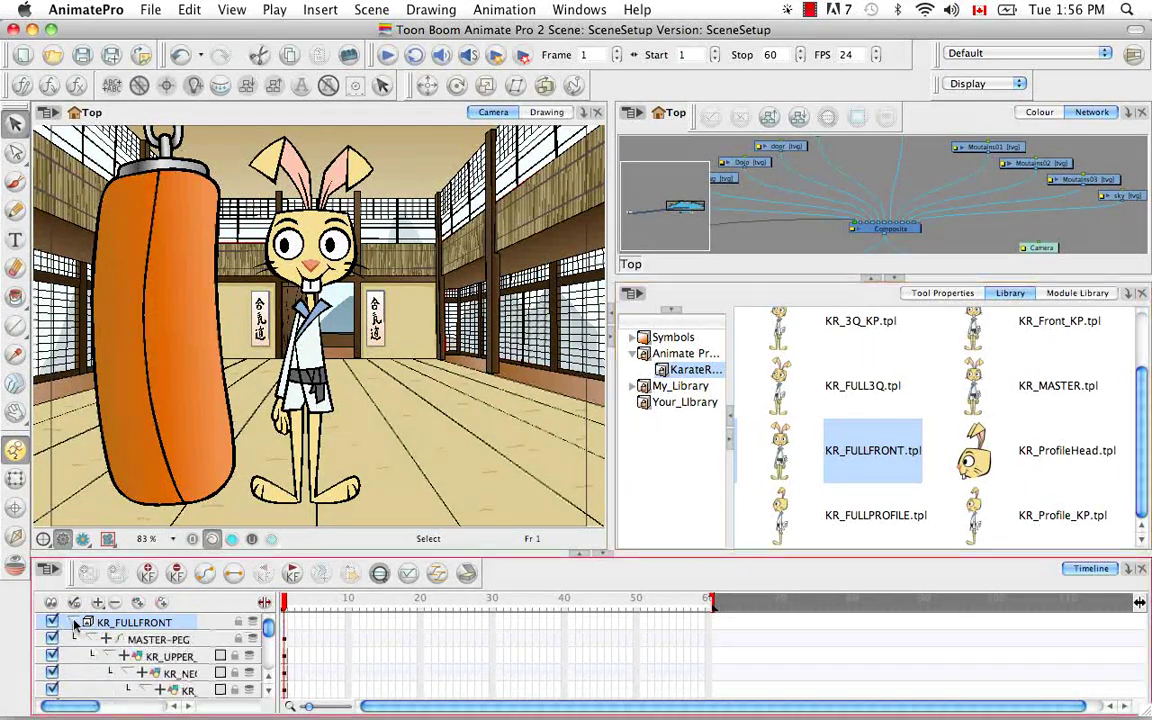
click(15, 478)
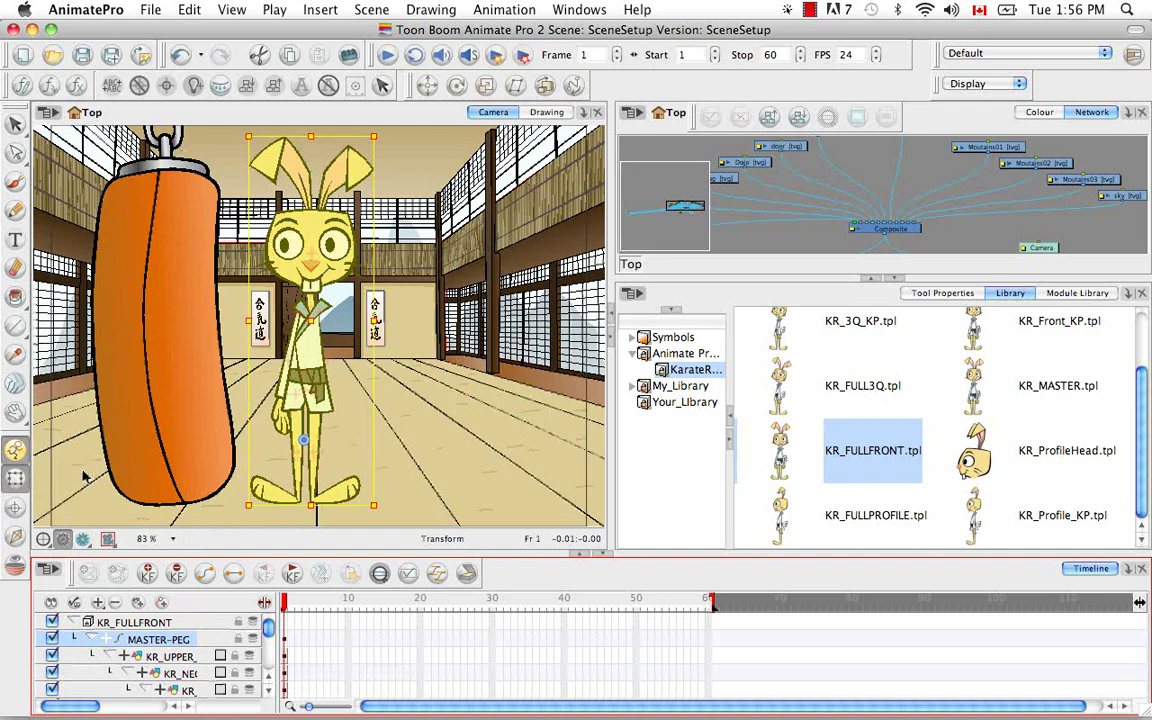
click(338, 490)
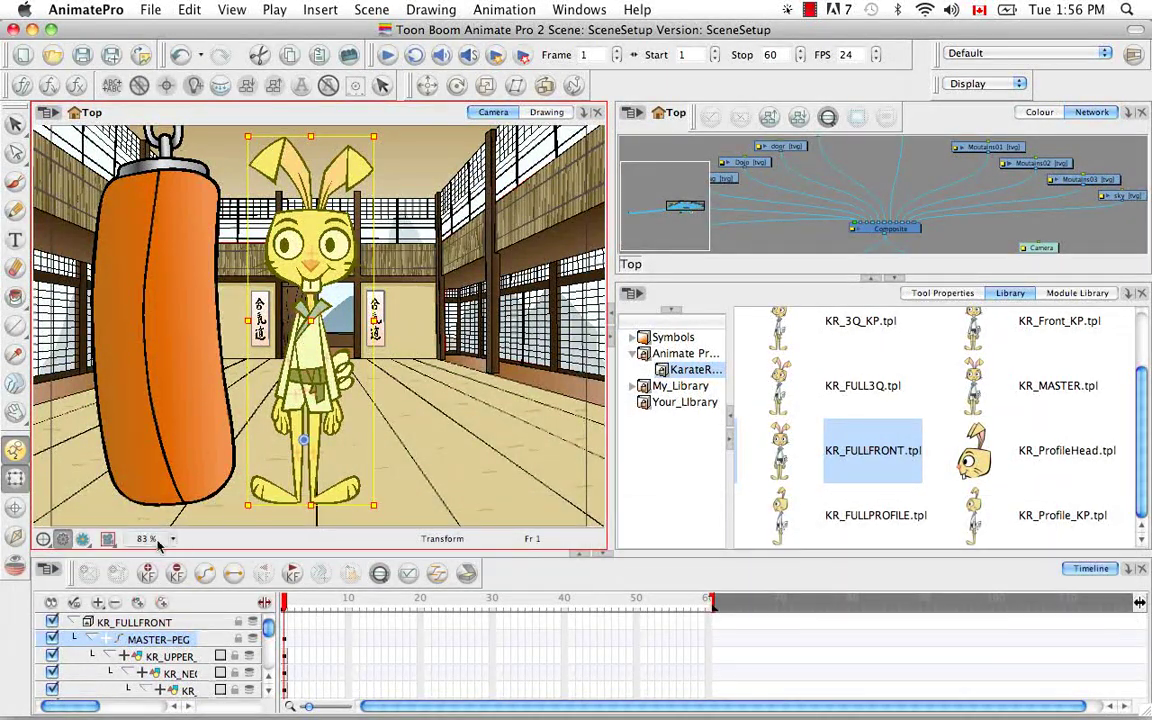
click(16, 126)
drag(16, 126, 70, 126)
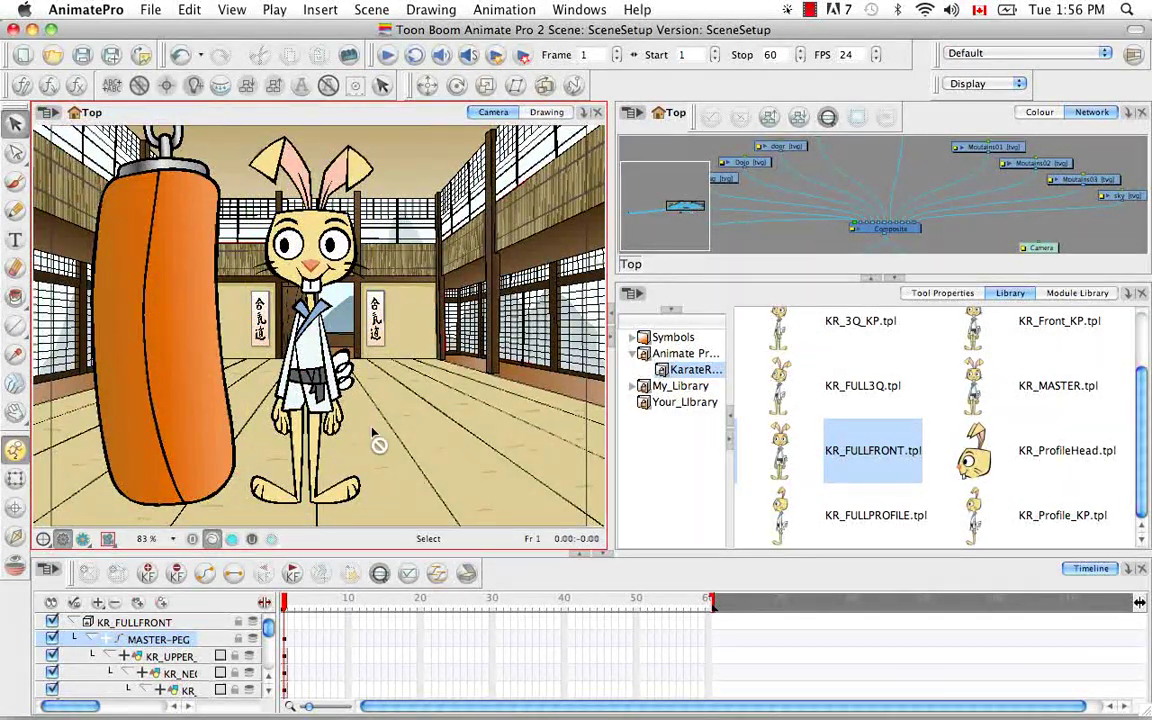
Step: Add a Display module from the Favorites module library to the network
click(1073, 296)
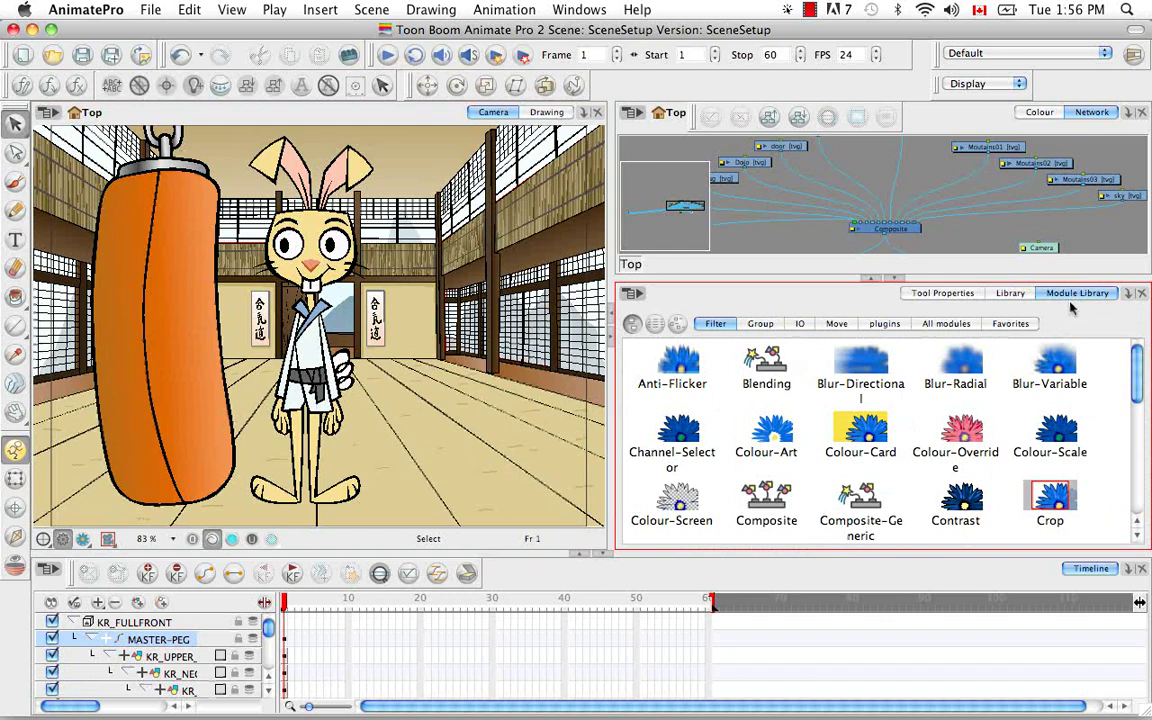
click(1022, 324)
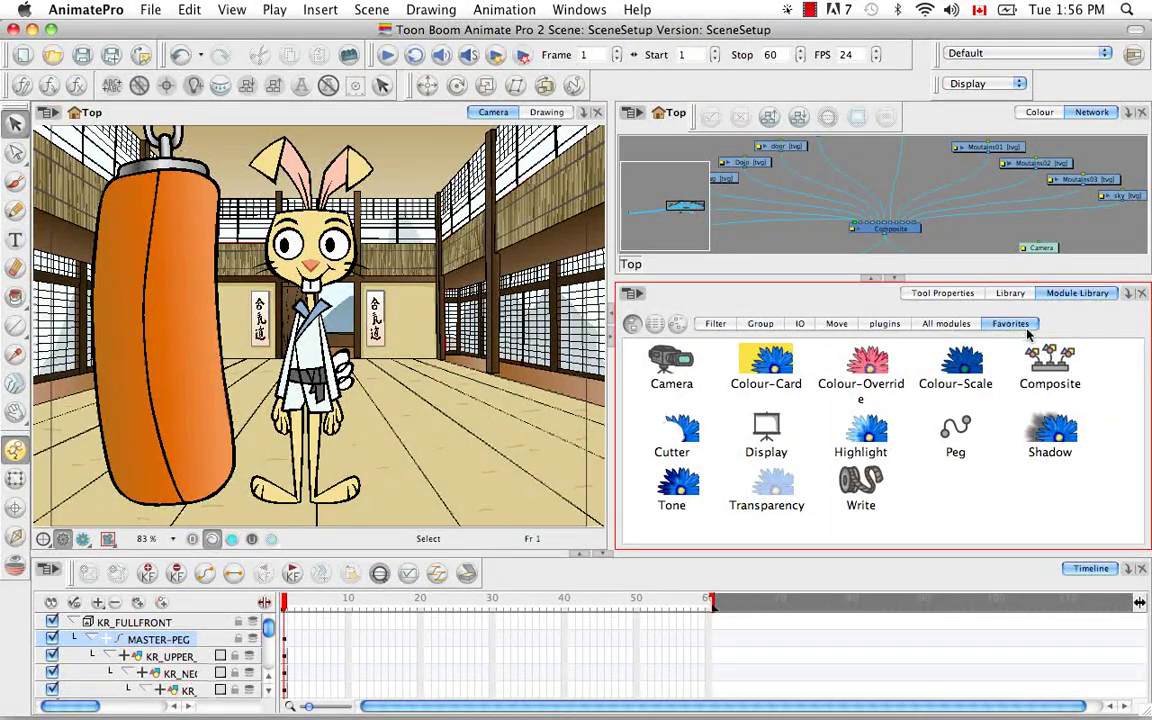
click(766, 430)
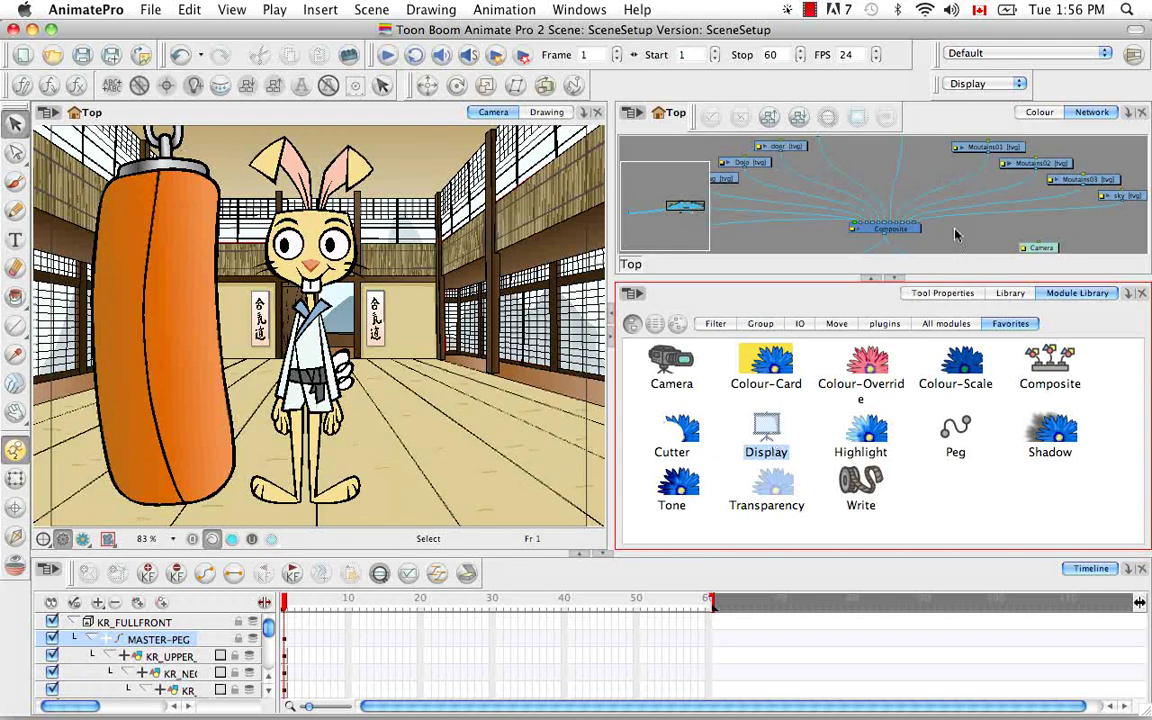
drag(955, 235, 955, 231)
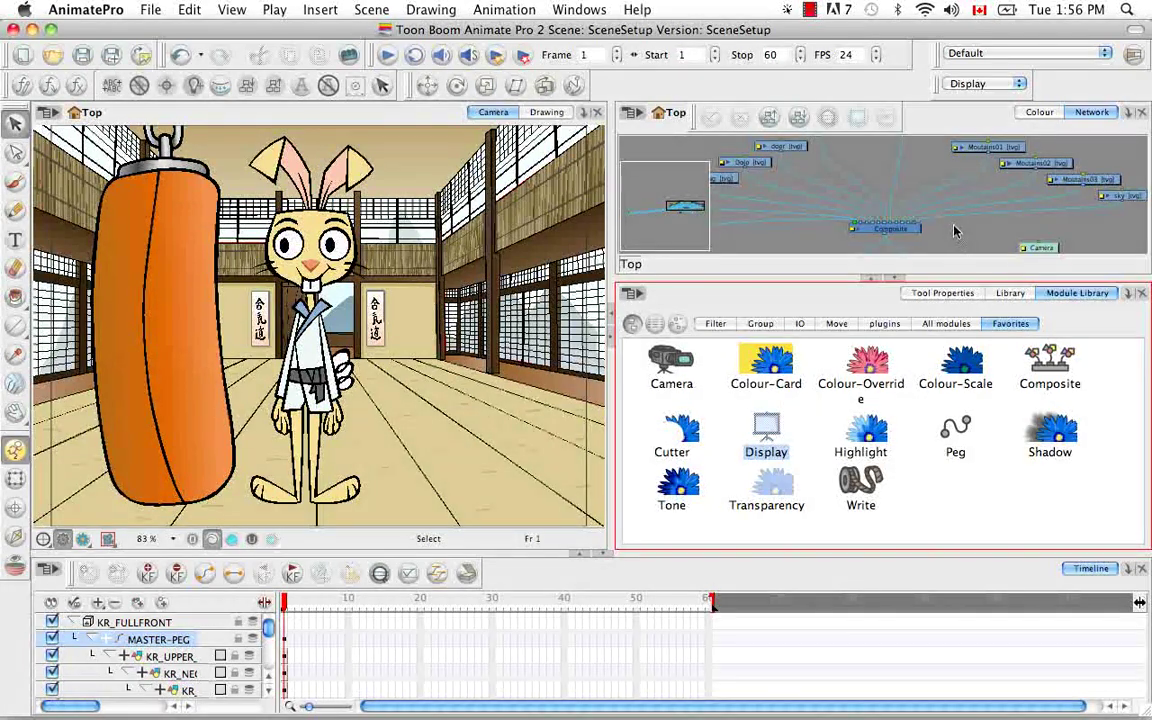
Step: Widen the network view, pan around, and place Display_1 below the KR_FULLFRONT node
click(896, 278)
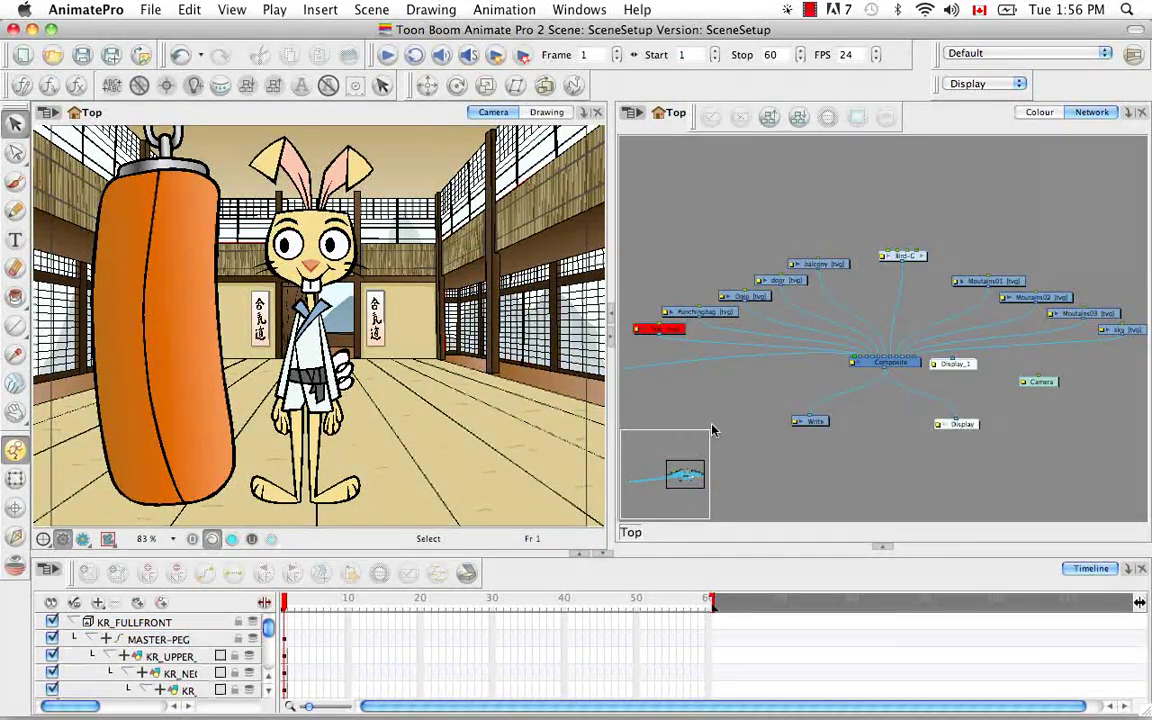
drag(684, 470, 648, 478)
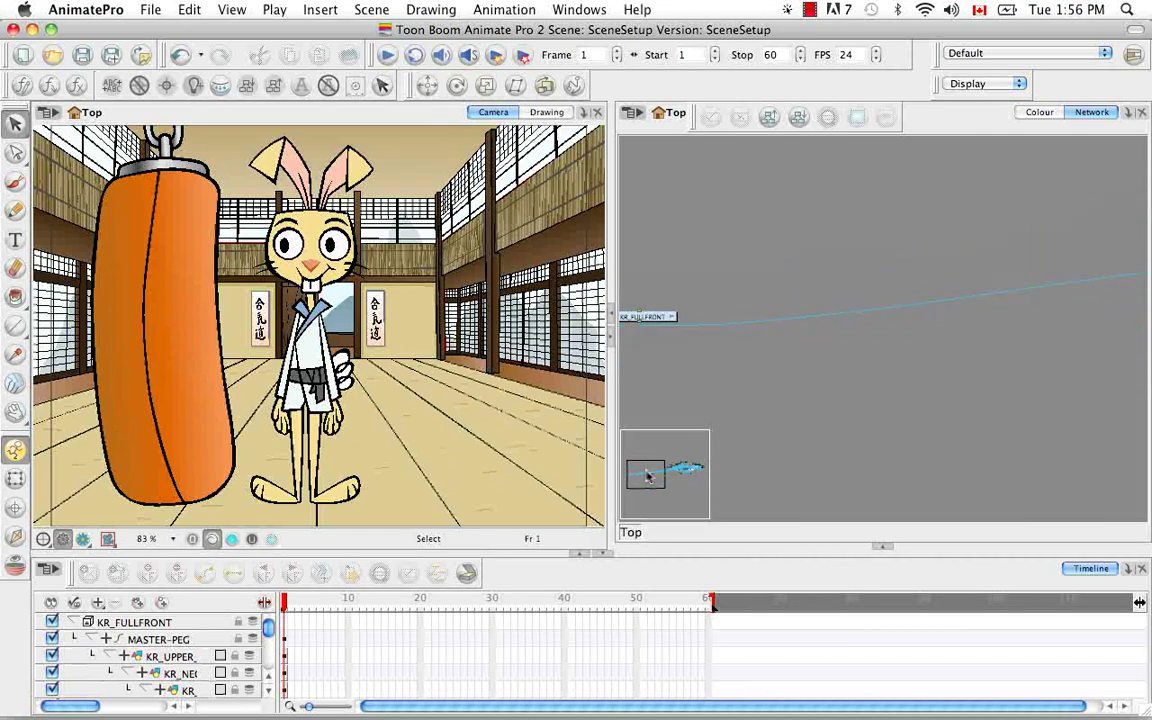
drag(648, 316, 1088, 299)
key(space)
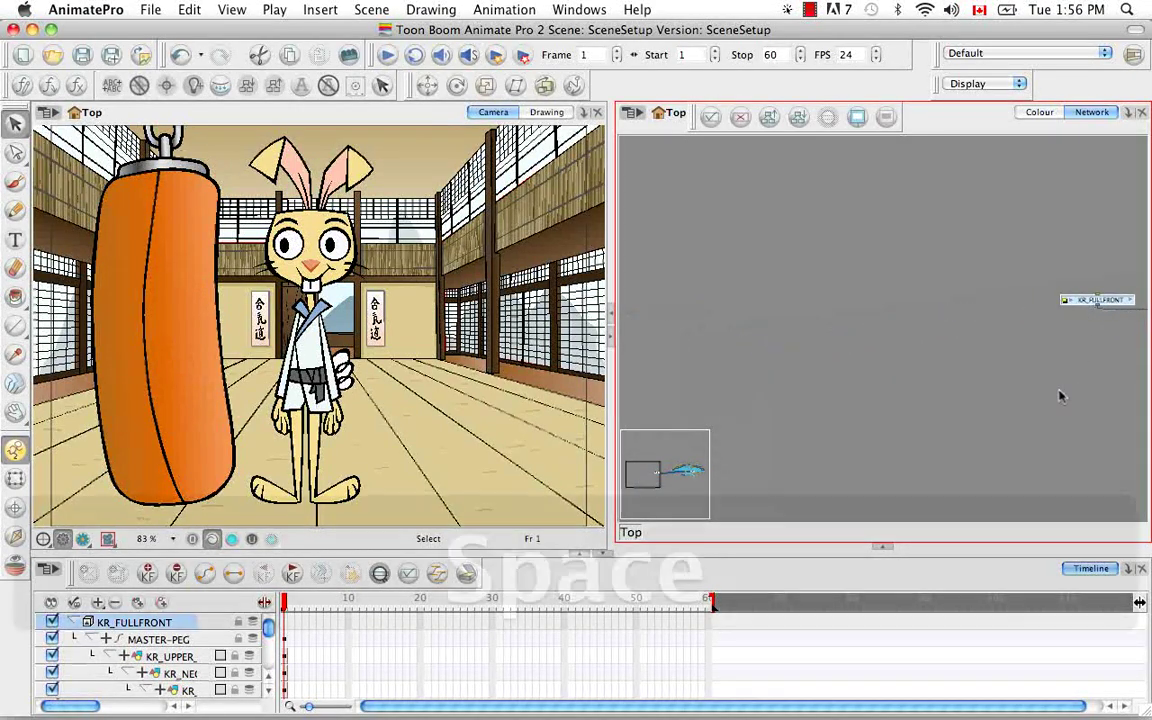
drag(1061, 396, 717, 458)
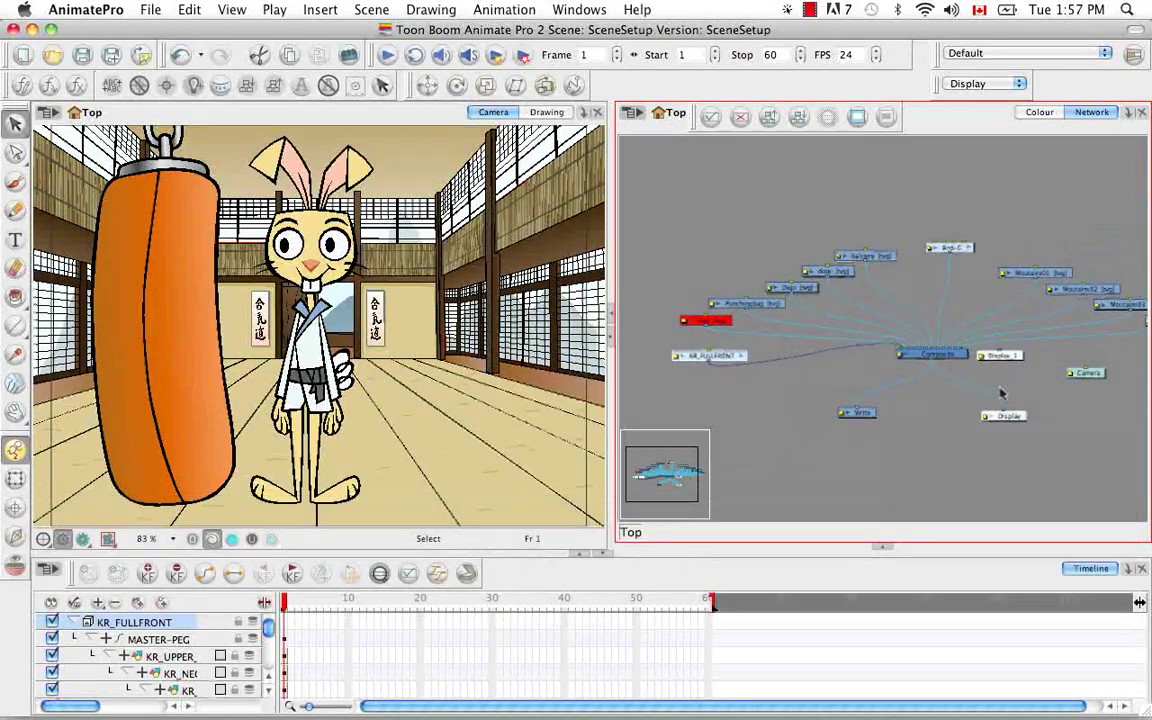
drag(1000, 357, 676, 393)
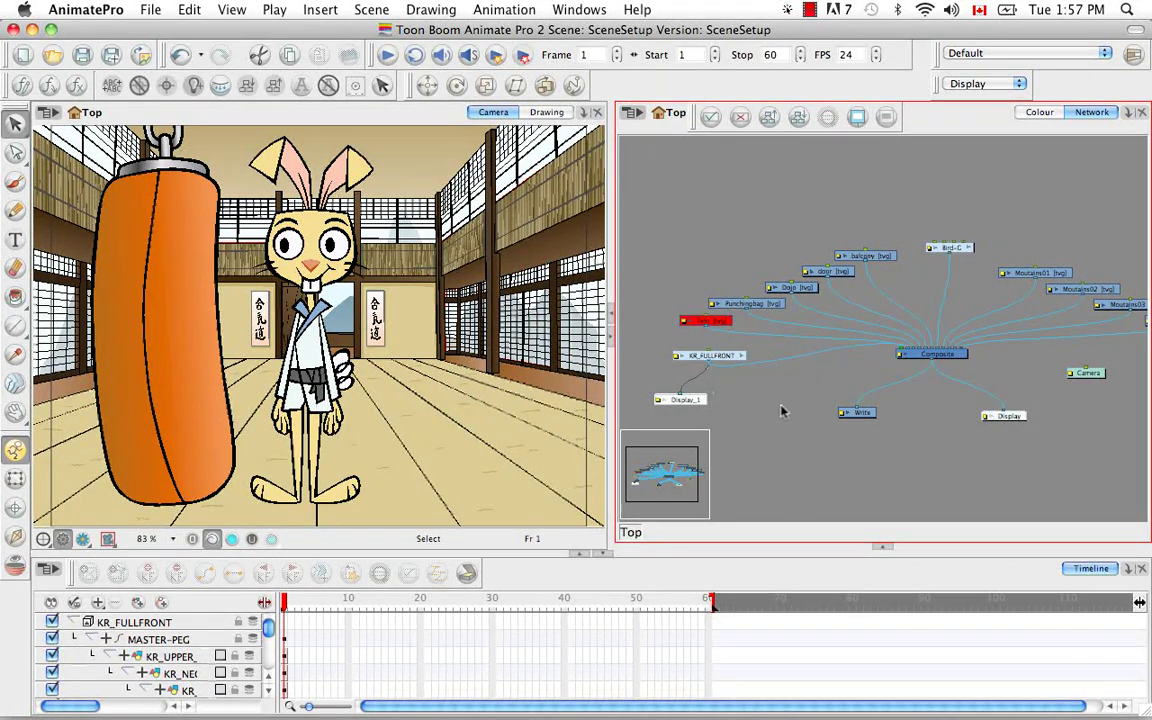
Step: Rename the Display_1 node to 'KarateRabbit' in its Layer Properties
double_click(659, 401)
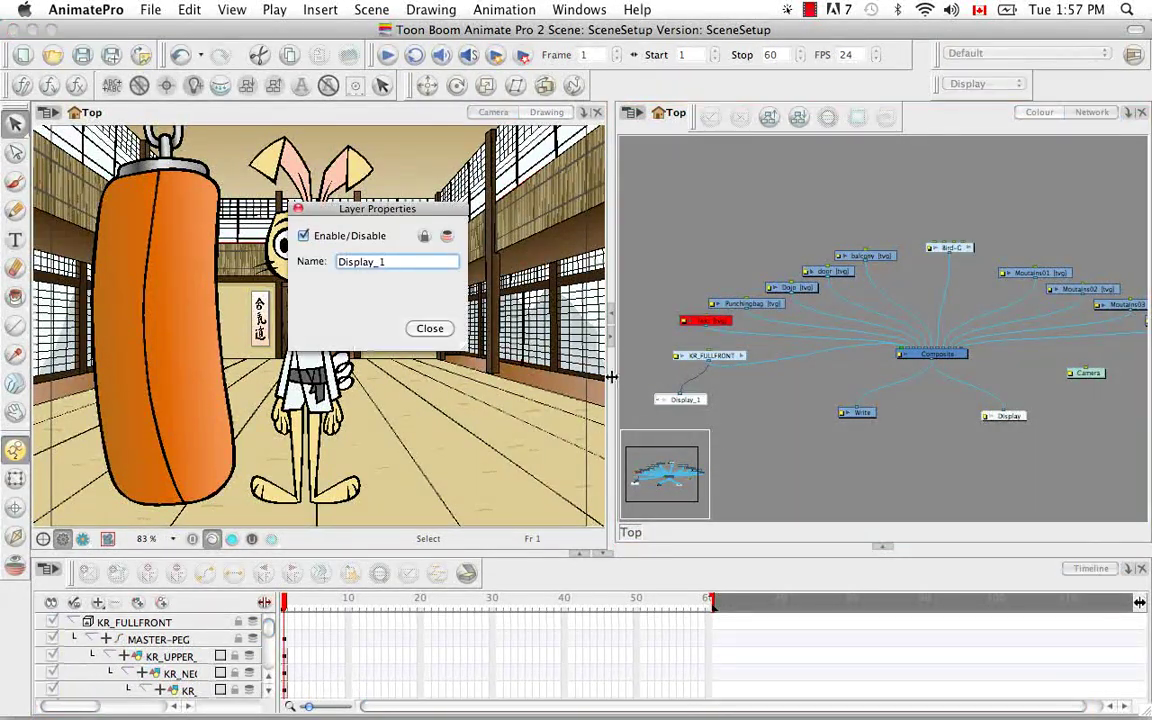
double_click(370, 261)
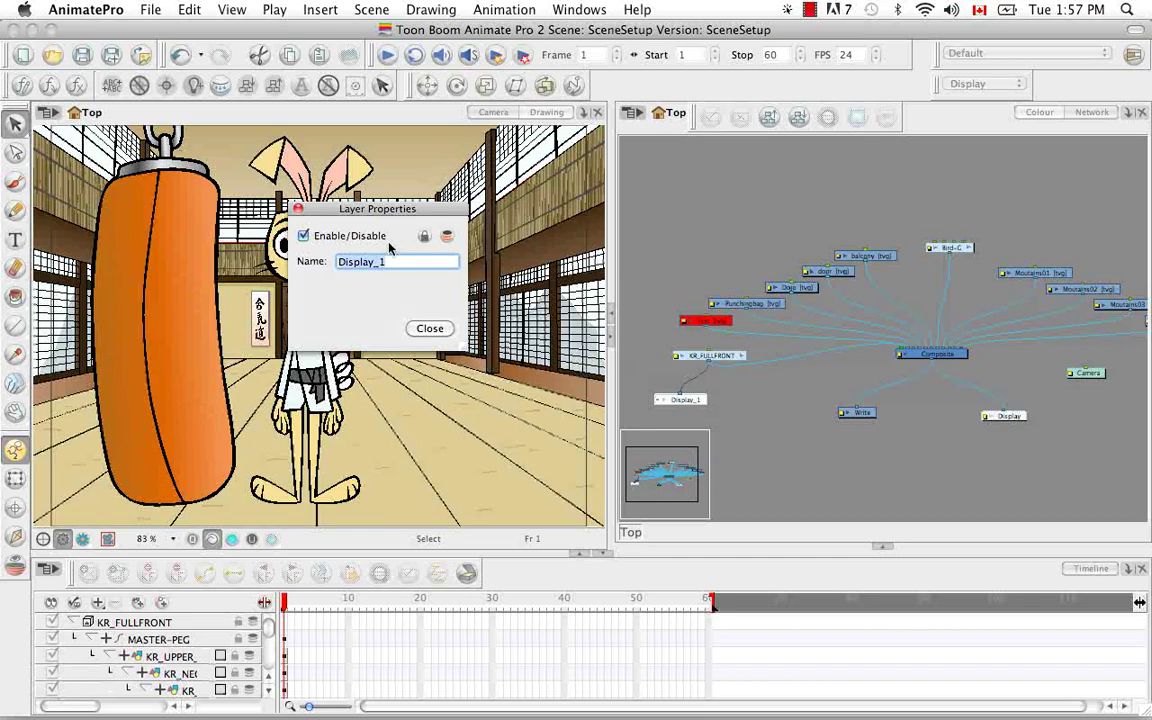
key(BackSpace)
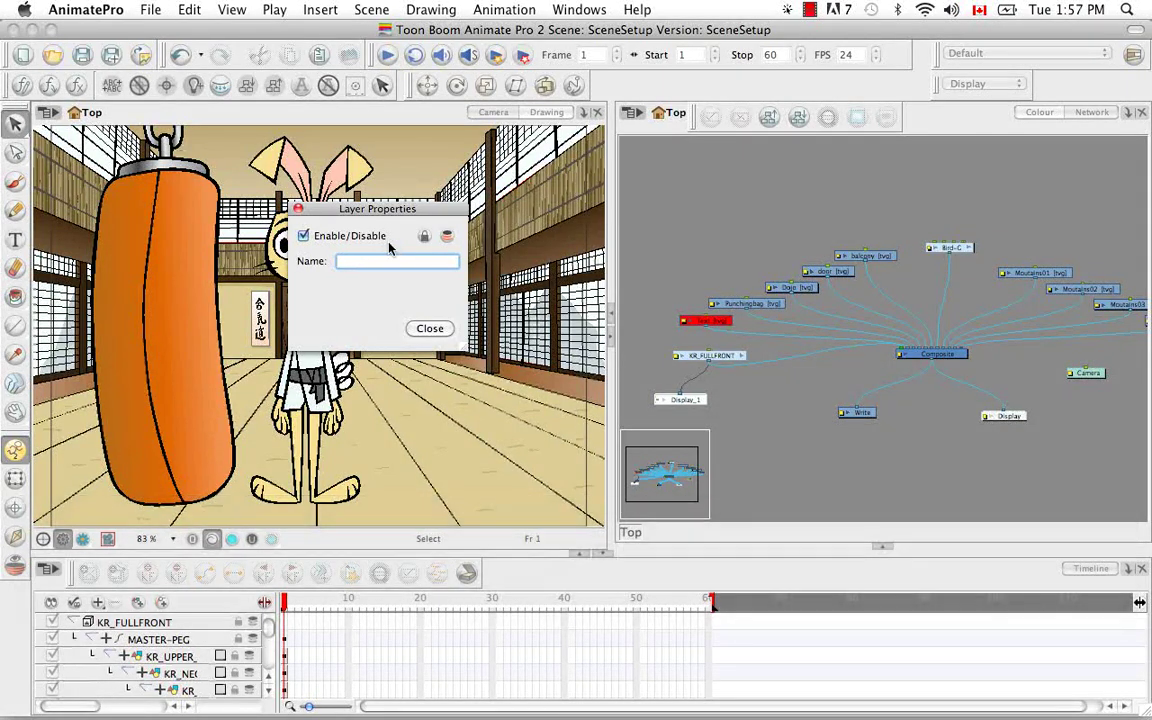
text(KarateRabbi)
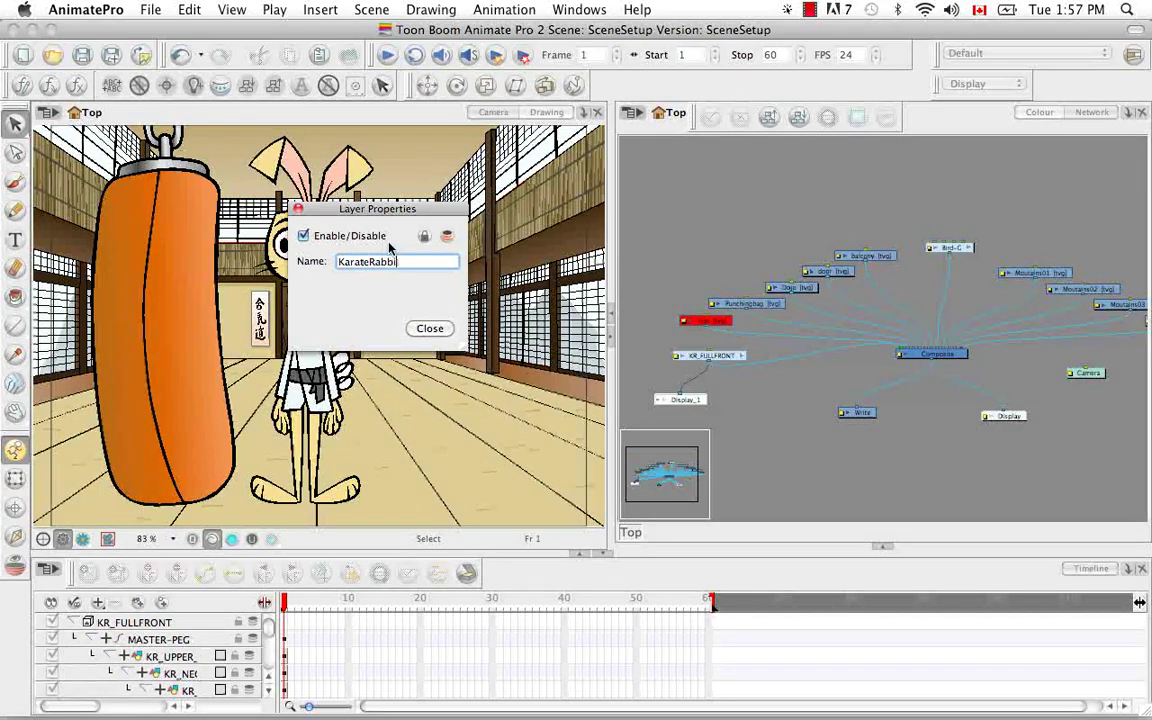
text(t)
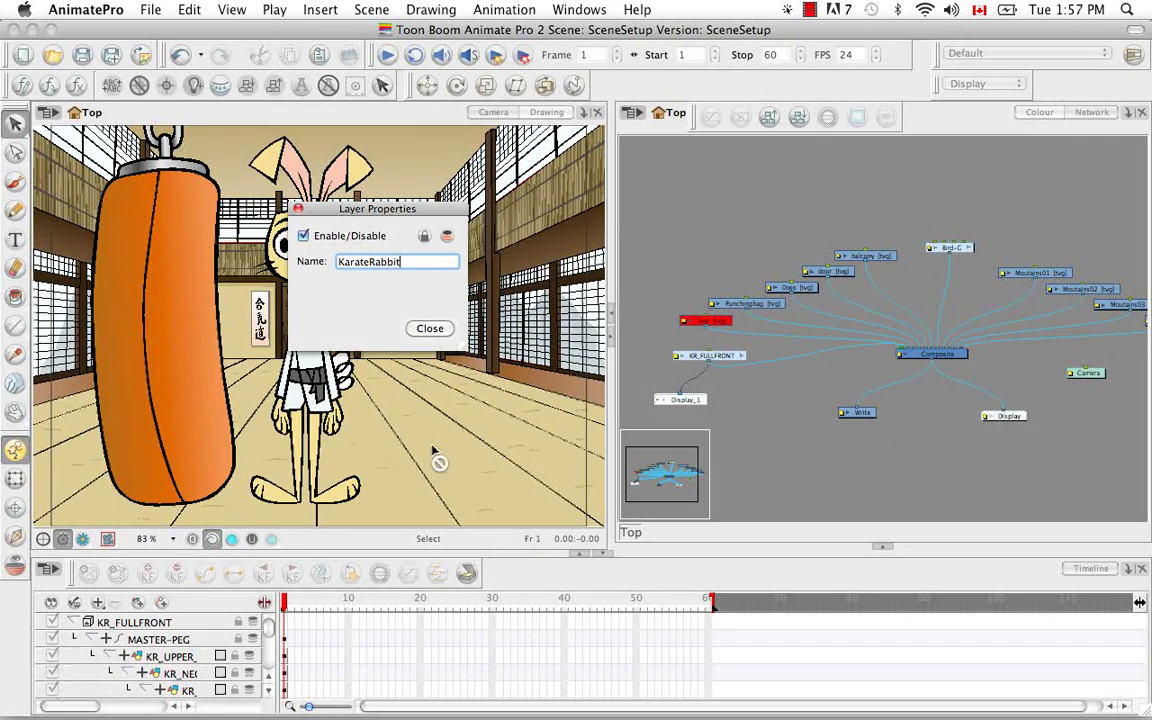
click(429, 328)
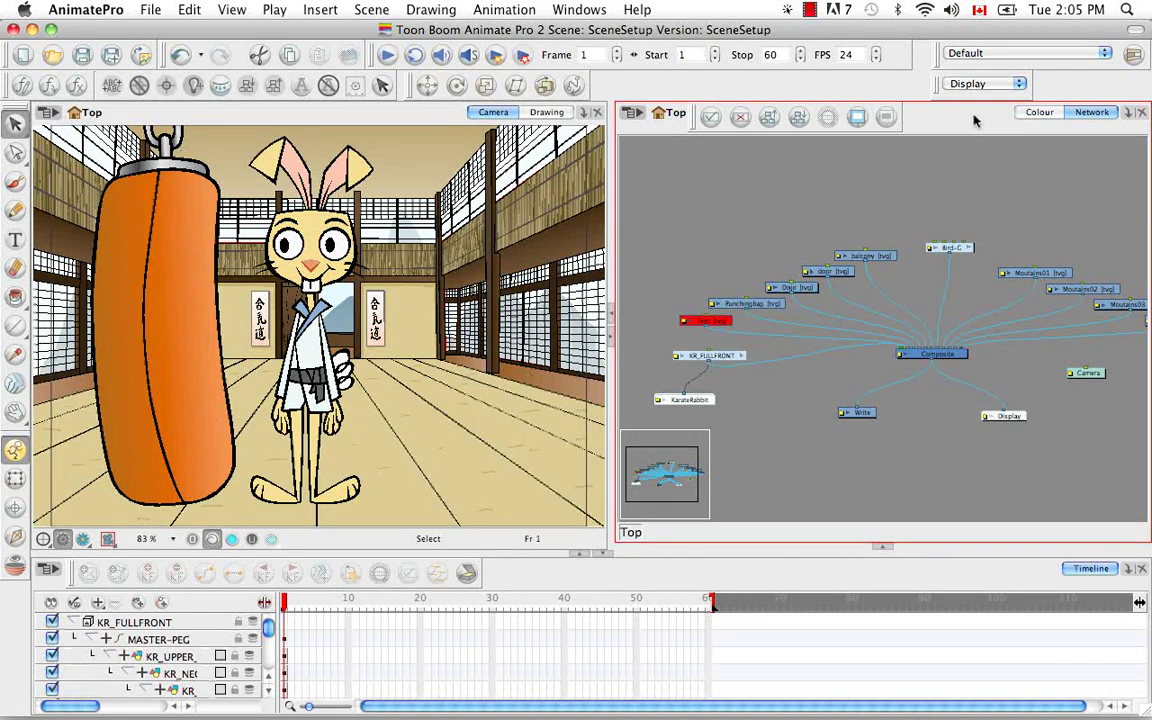
Step: View the scene through the KarateRabbit display and collapse the KR_FULLFRONT timeline group
click(1020, 84)
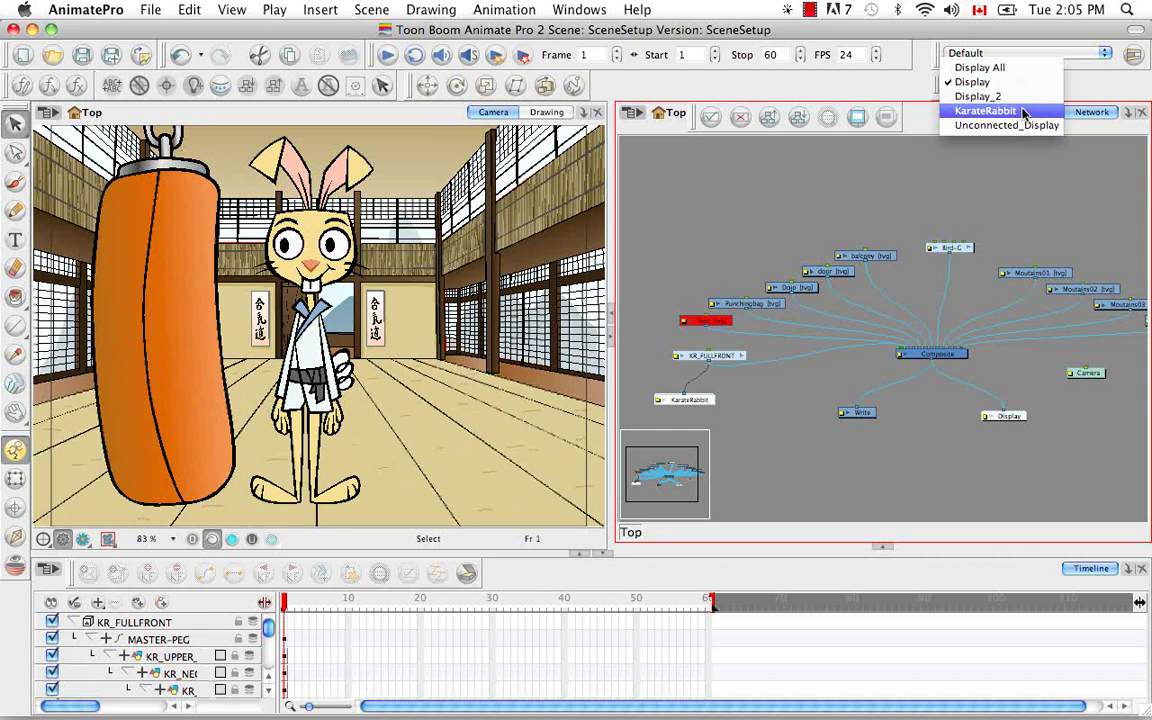
click(1024, 113)
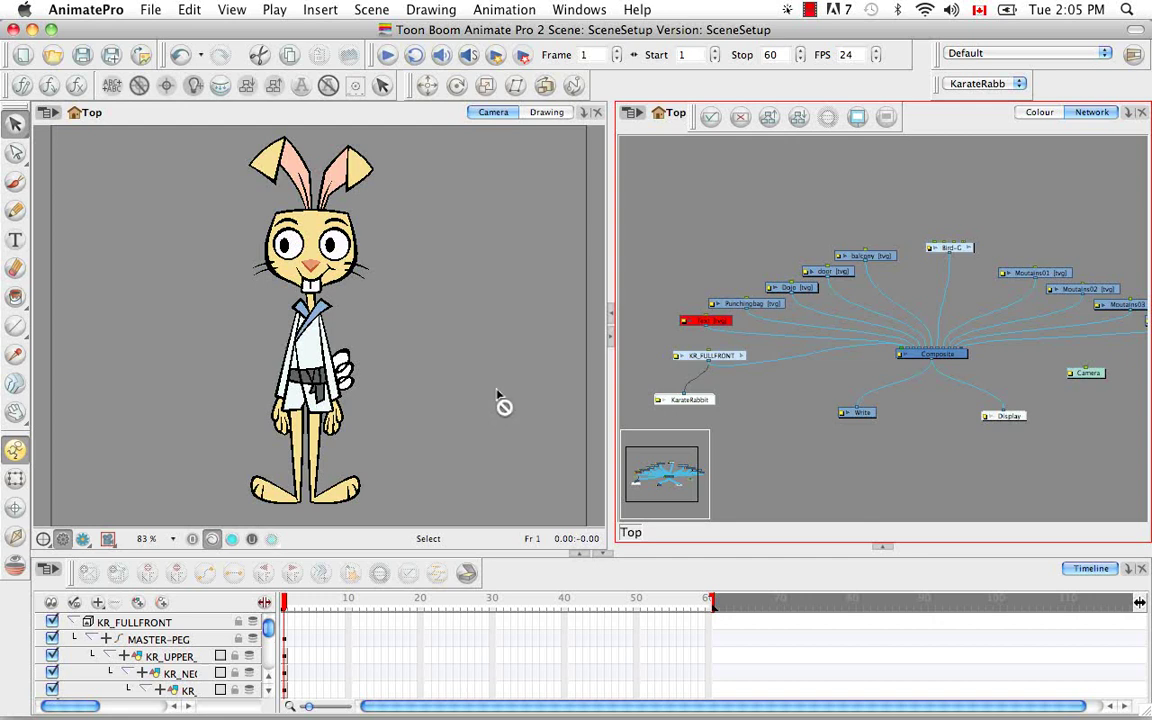
scroll(268, 625, down, 3)
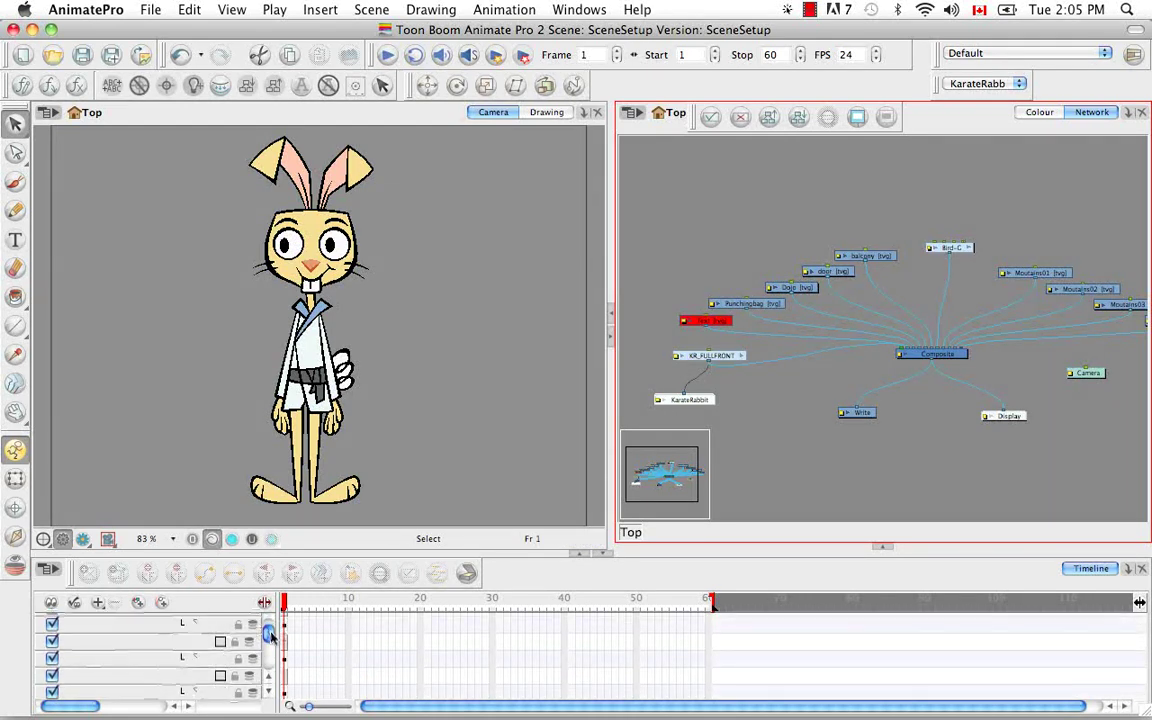
scroll(268, 625, up, 3)
click(78, 622)
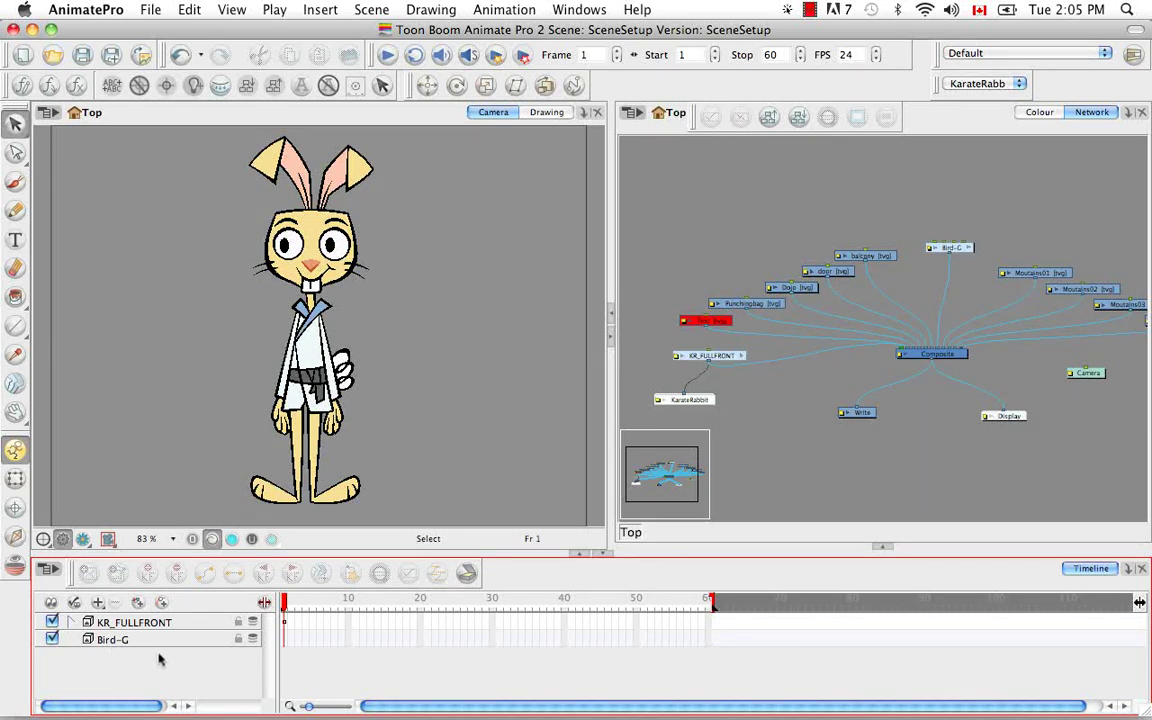
Step: Switch the Display dropdown back to the main Display module
click(1015, 84)
click(1015, 60)
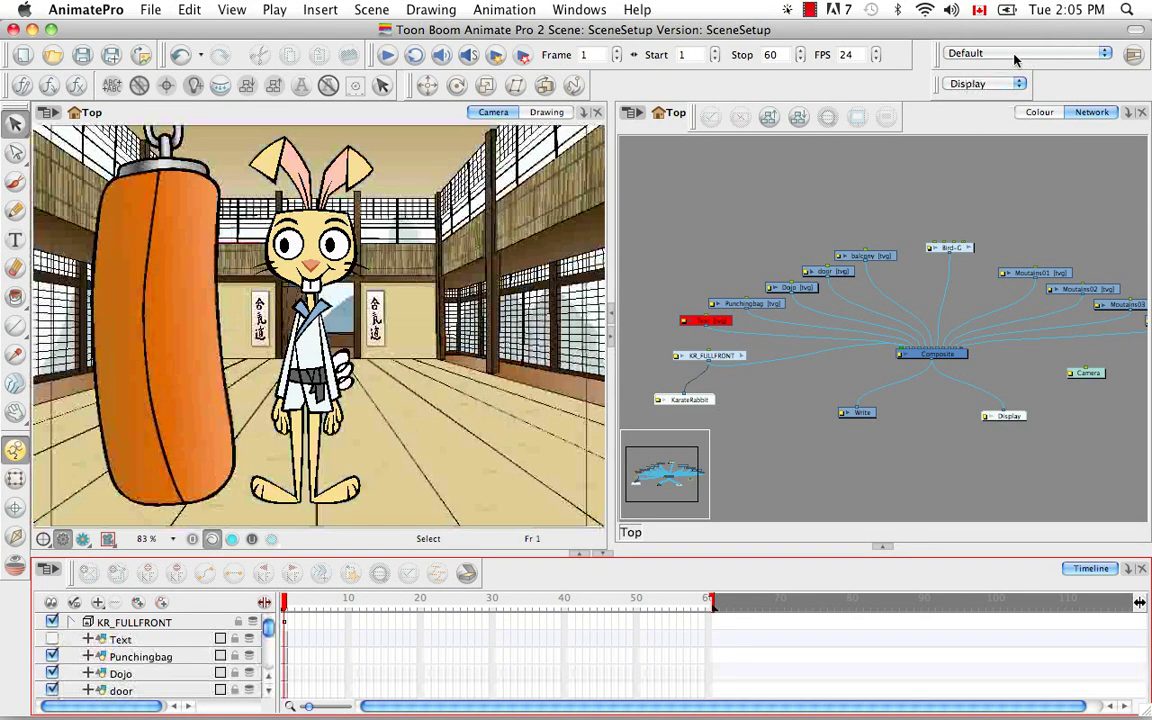
drag(270, 630, 296, 543)
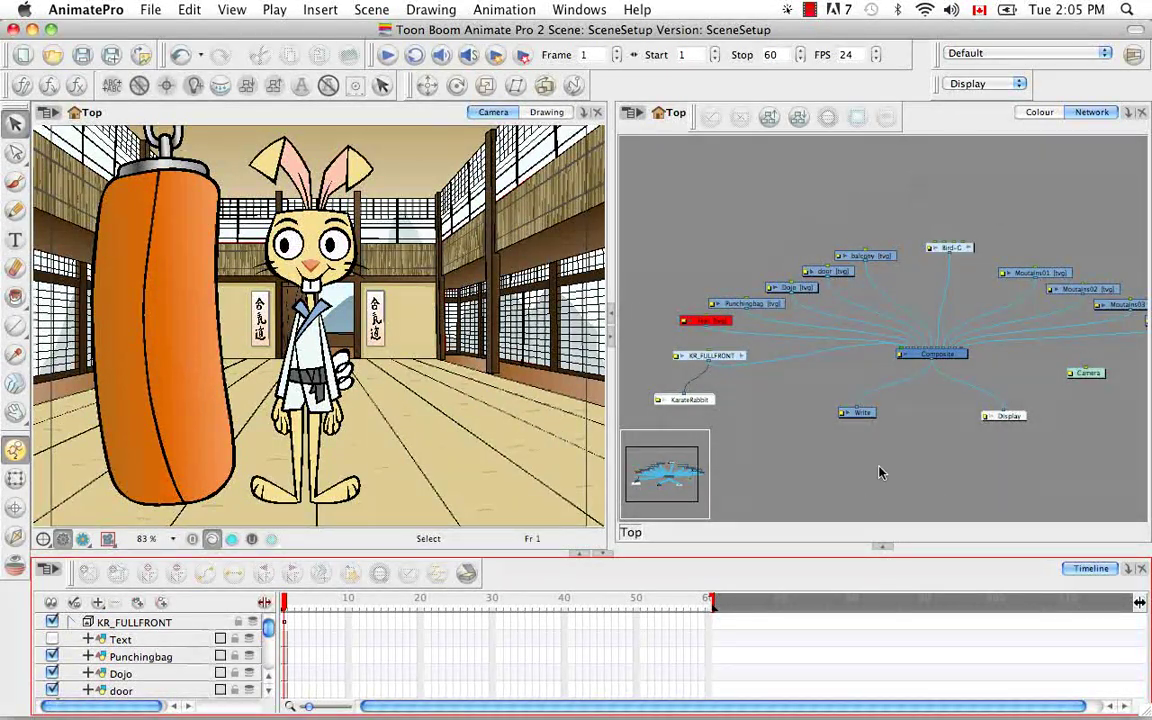
Step: Select the Display node in the network and try deleting it
click(1012, 418)
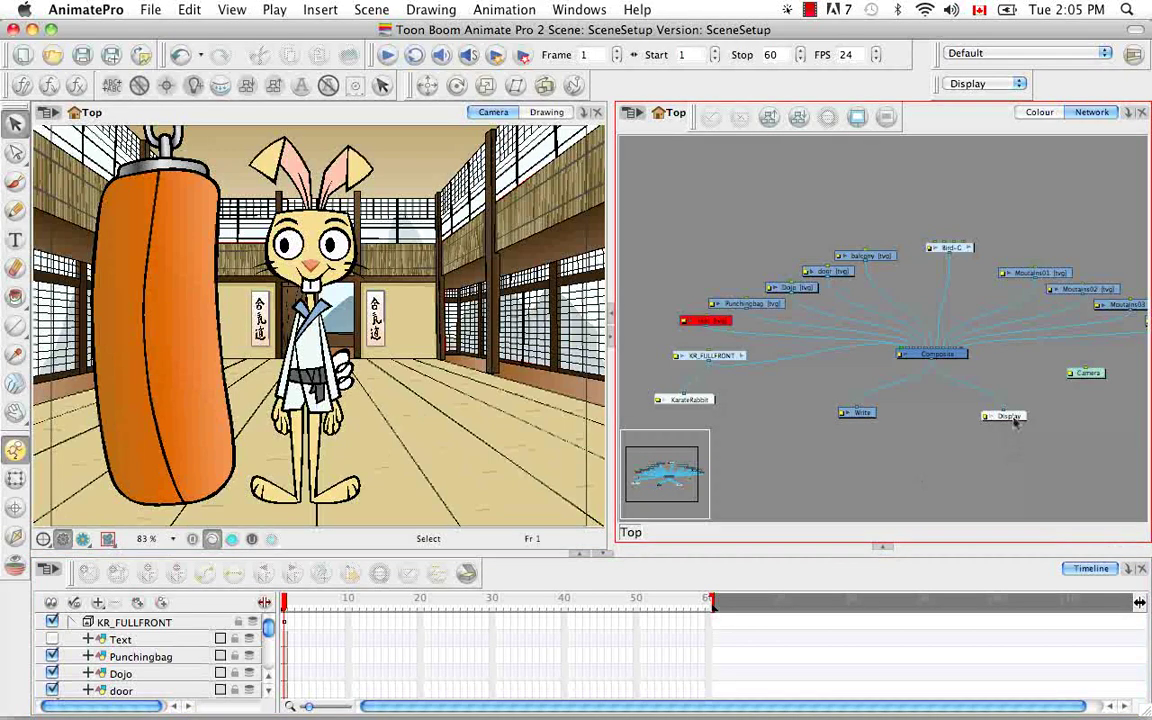
click(1014, 420)
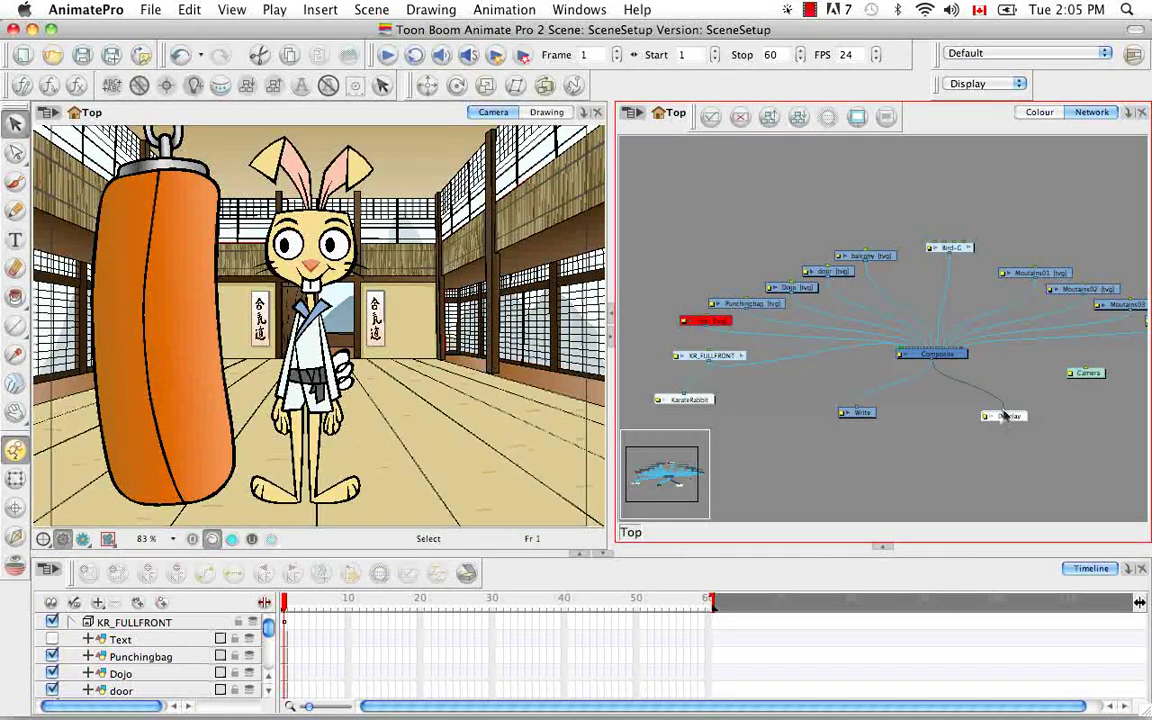
key(Delete)
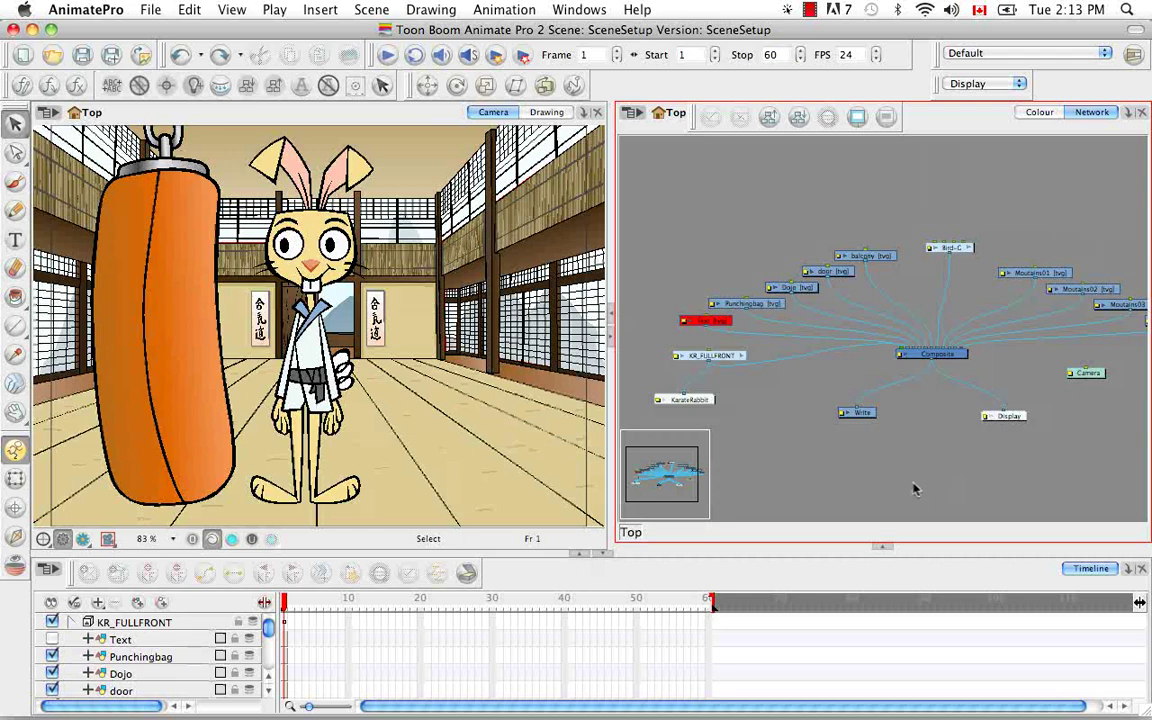
Step: Ensure Advanced Display is checked on the Preferences Advanced tab, then close Preferences
click(115, 14)
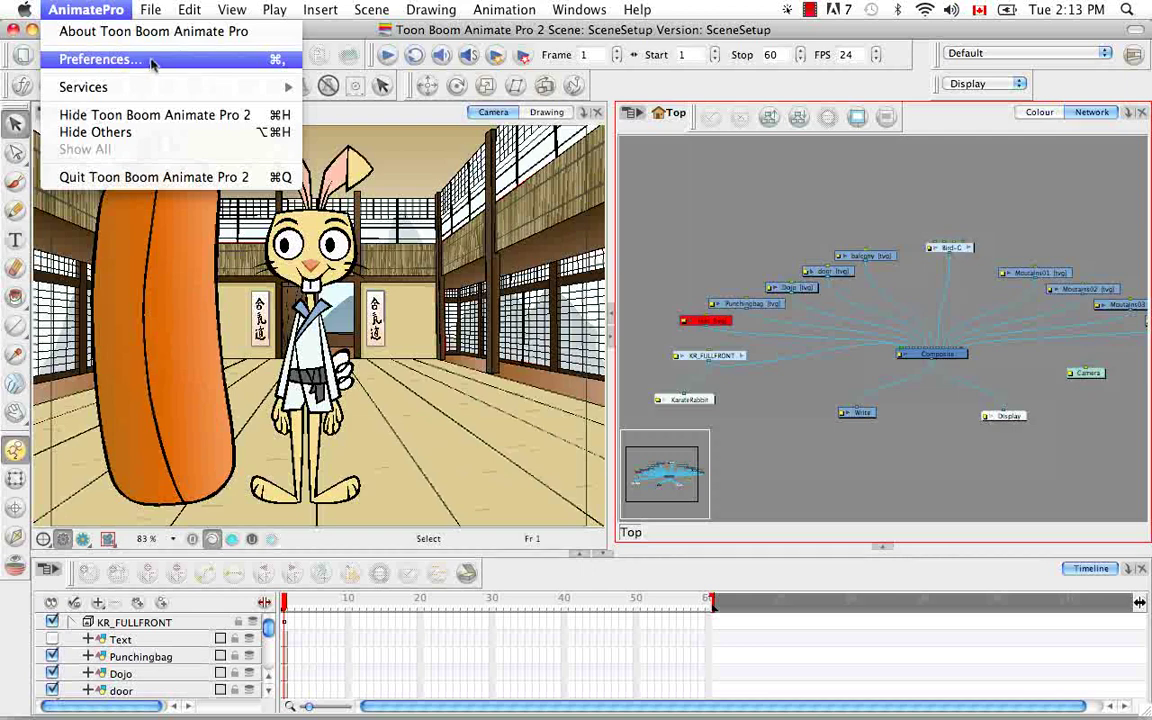
click(100, 60)
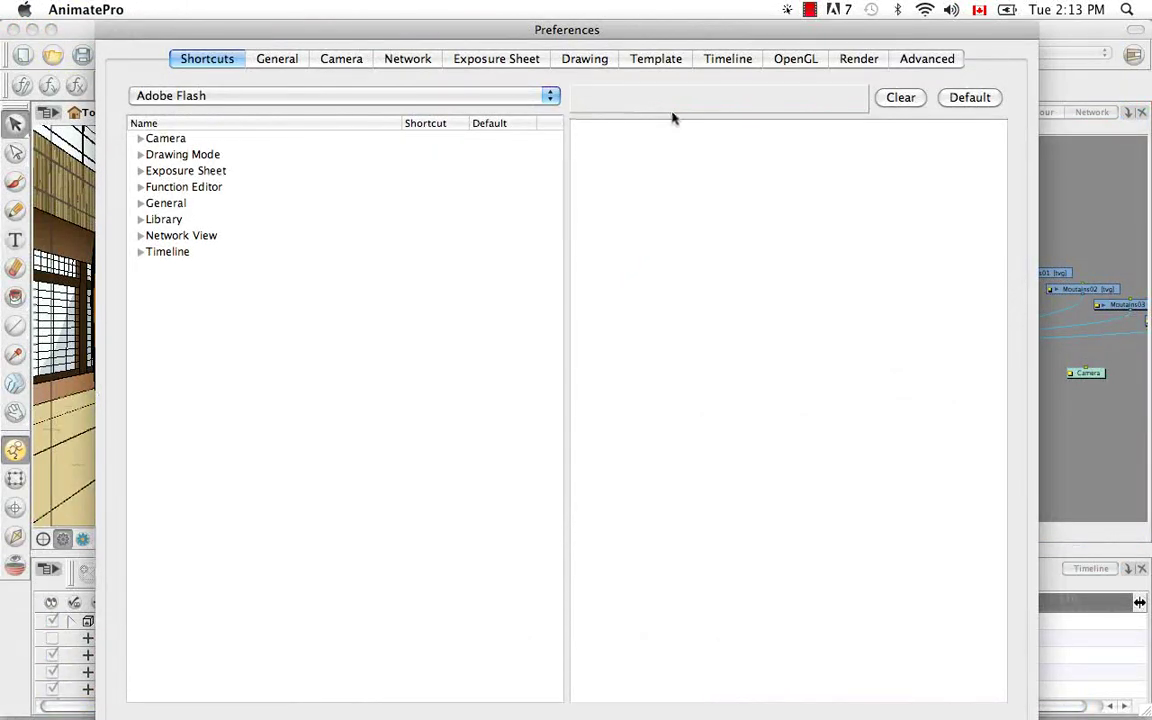
click(918, 58)
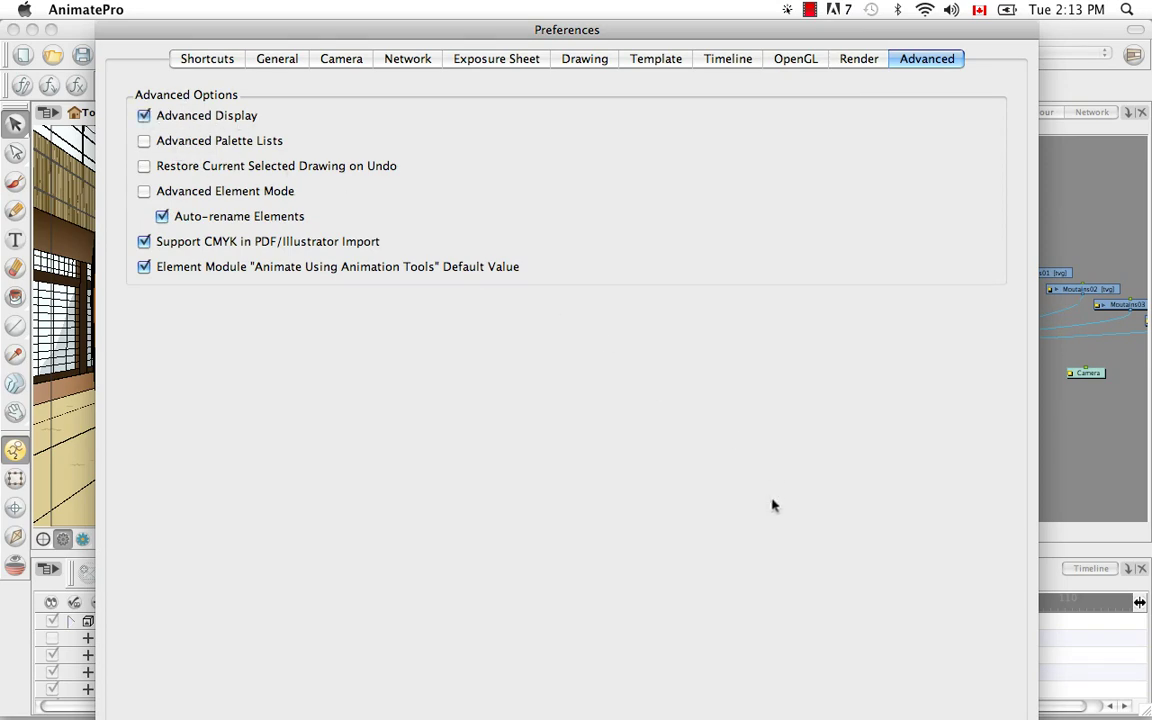
key(Return)
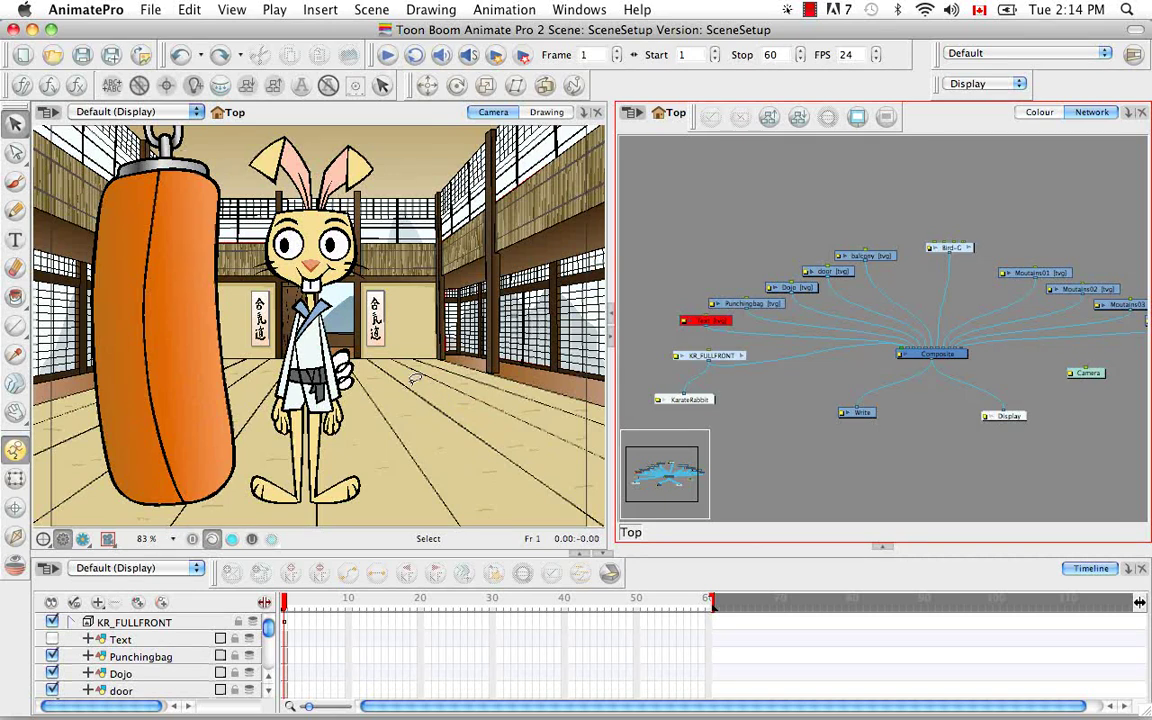
Step: Set the Camera view's display to KarateRabbit and the Timeline's display to Display All
click(197, 114)
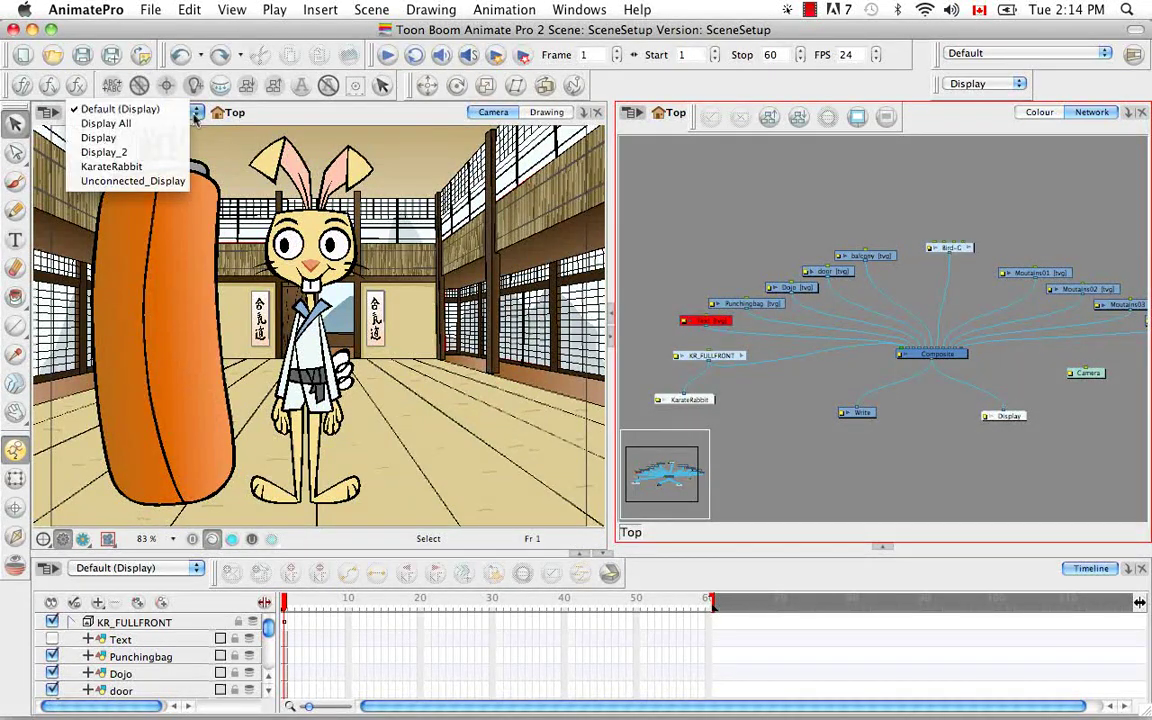
click(142, 166)
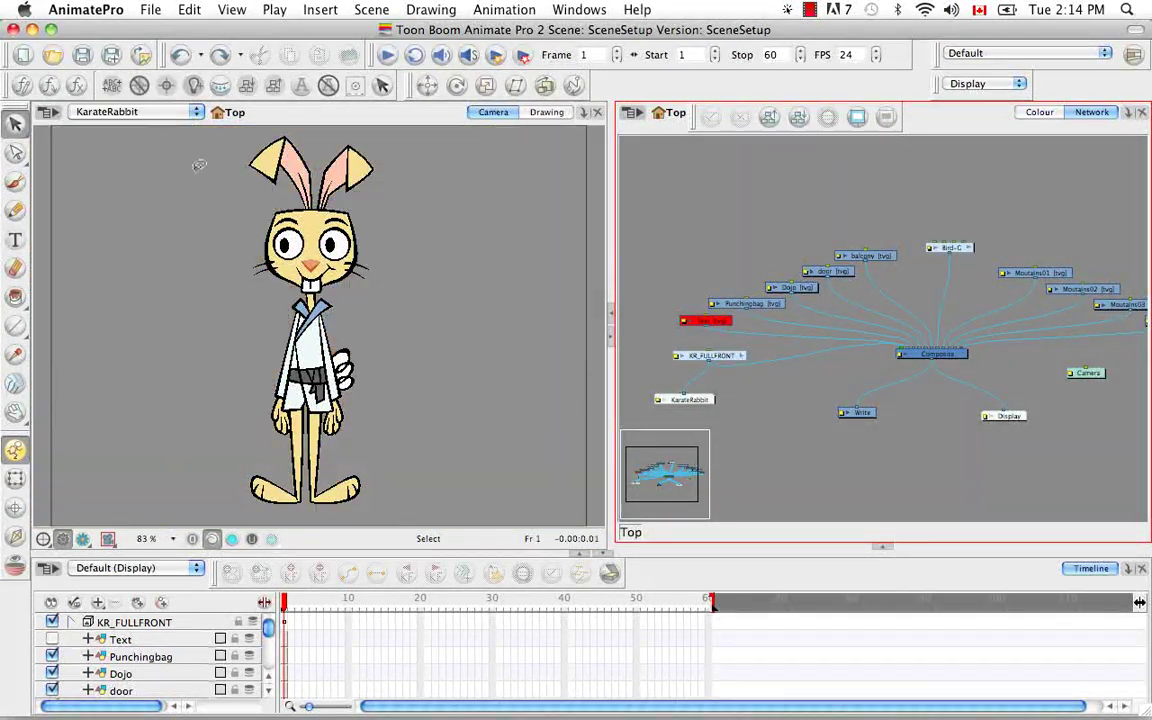
click(196, 567)
click(186, 579)
mouse_move(268, 627)
mouse_down()
mouse_move(268, 660)
mouse_move(268, 627)
mouse_up()
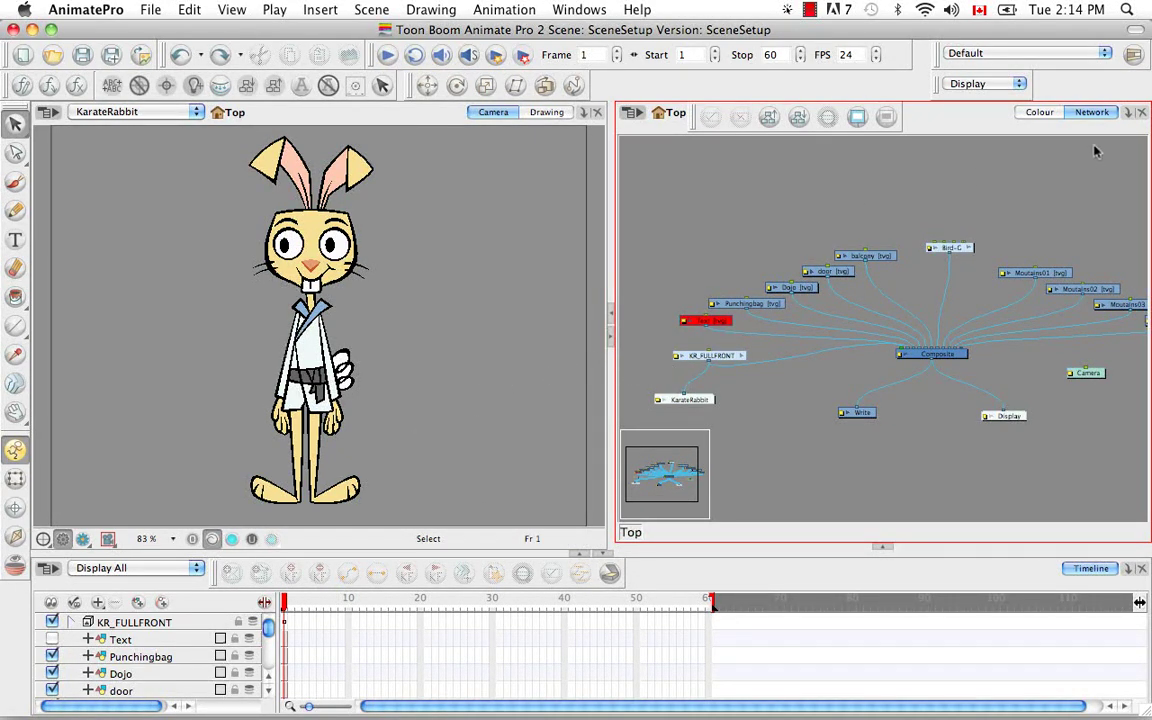
Step: Add a Camera view tab to the right panel, then bring the Network tab back
click(1127, 113)
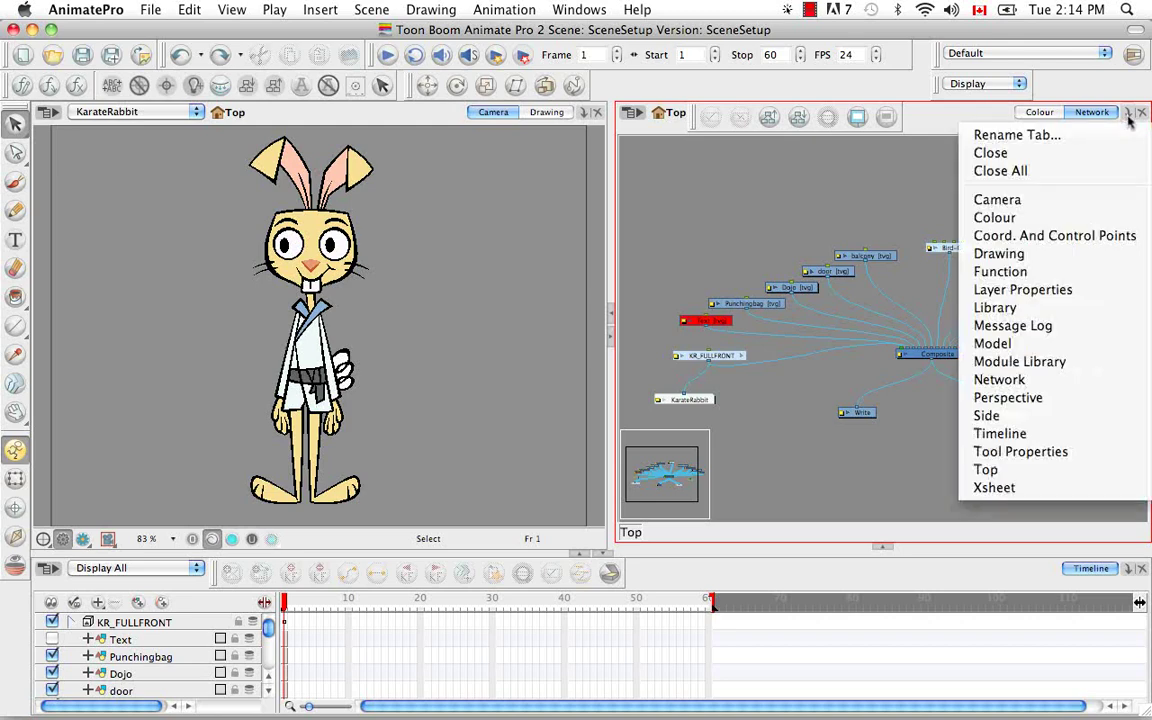
click(1102, 200)
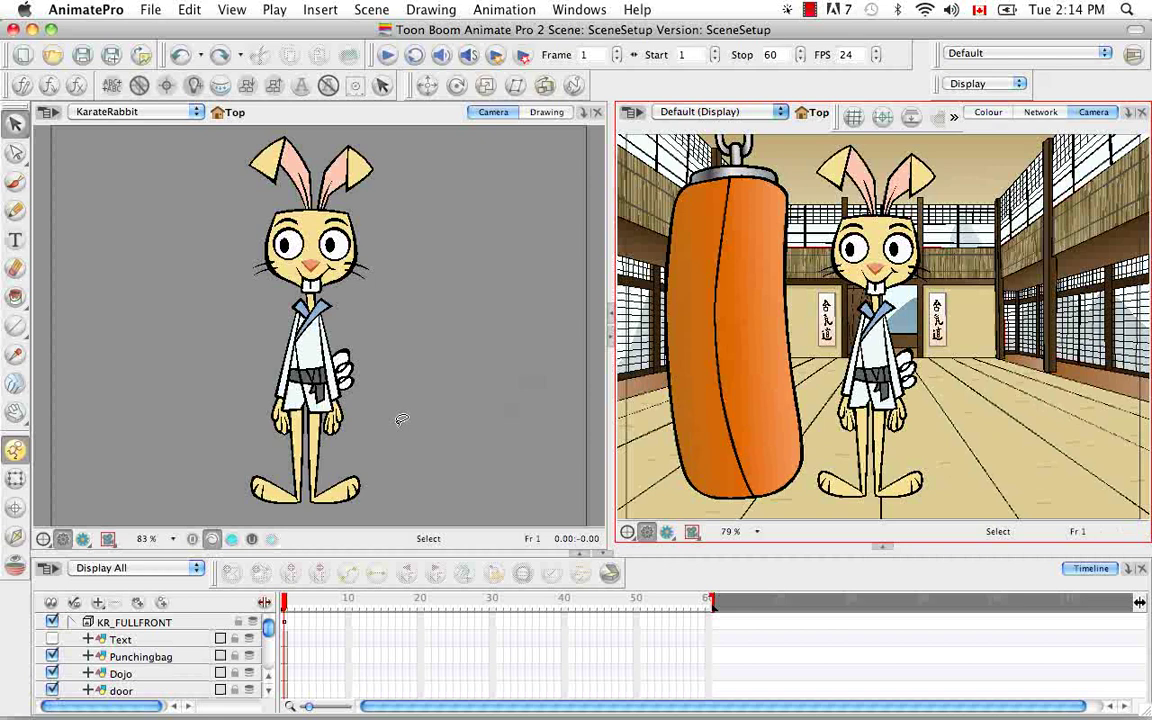
click(1041, 113)
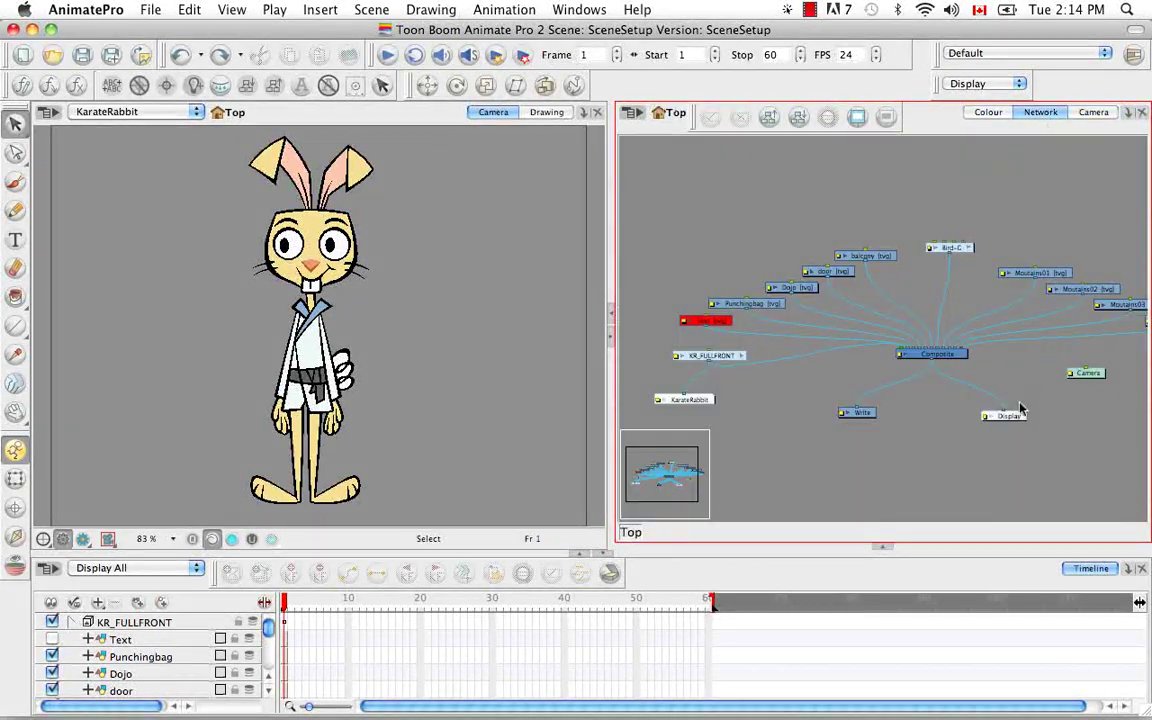